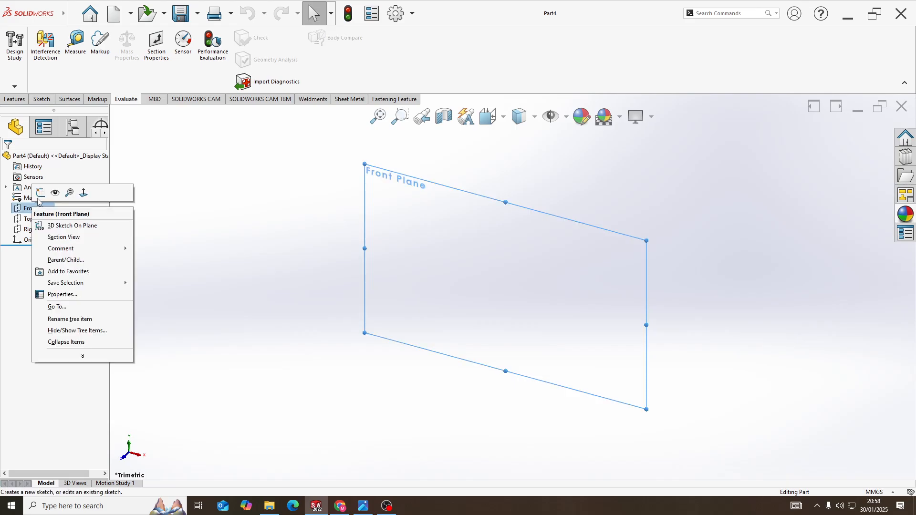
Step: Start a sketch on the Front Plane and draw two concentric circles at the origin, with radii of about 28.7 mm and 53.7 mm
{"action": "left_click", "coordinate": [41, 193]}
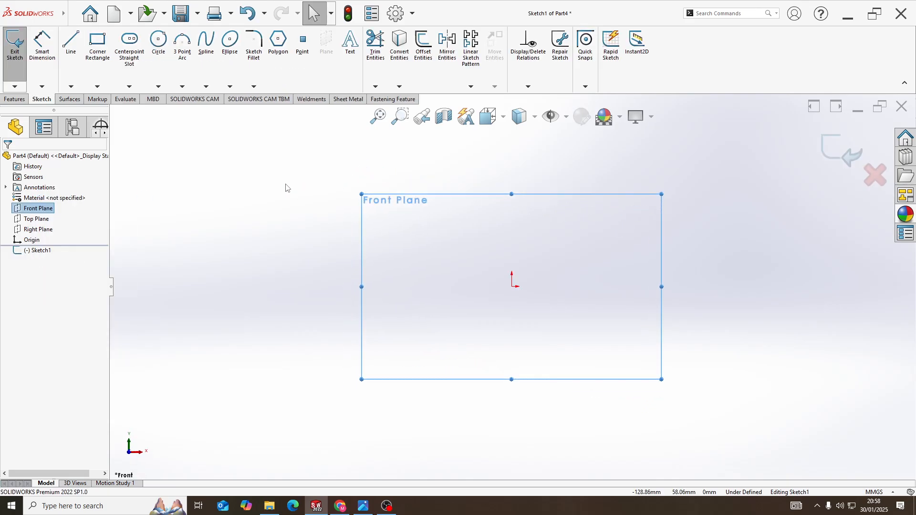
{"action": "left_click", "coordinate": [156, 40]}
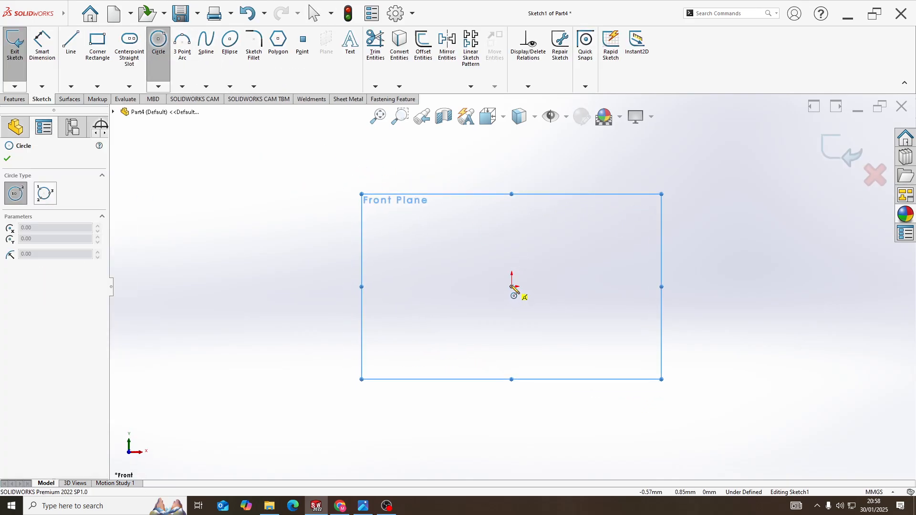
{"action": "left_click", "coordinate": [512, 287]}
{"action": "left_click", "coordinate": [545, 317]}
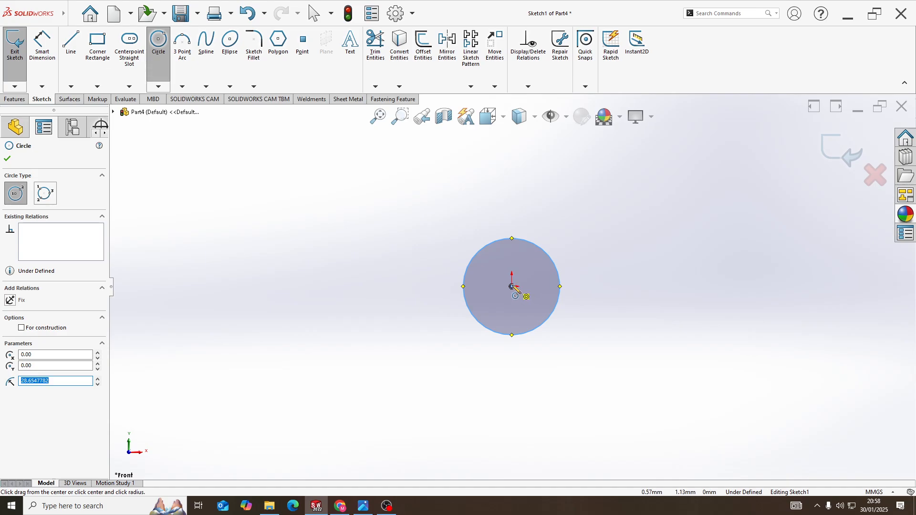
{"action": "left_click", "coordinate": [511, 287]}
{"action": "left_click", "coordinate": [577, 348]}
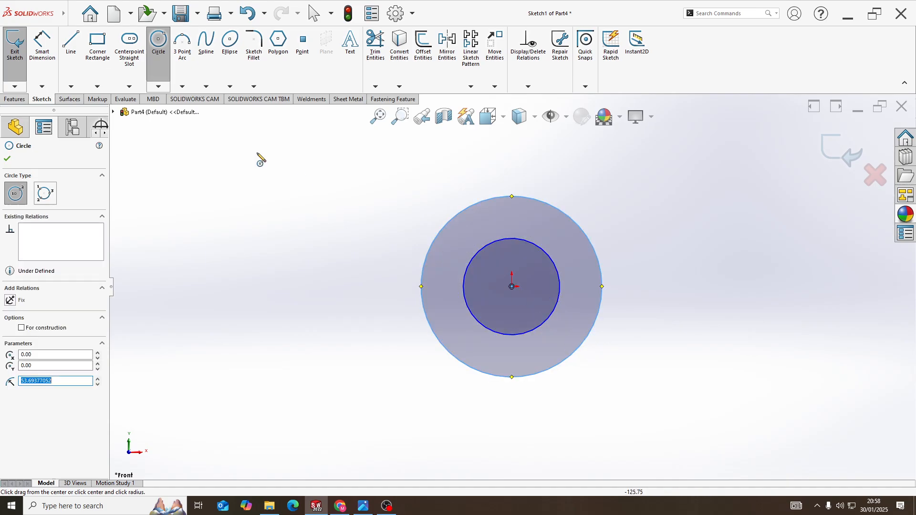
Step: Dimension the inner circle's diameter to 50 mm and the outer circle's diameter to 75 mm
{"action": "left_click", "coordinate": [53, 63]}
{"action": "left_click", "coordinate": [465, 271]}
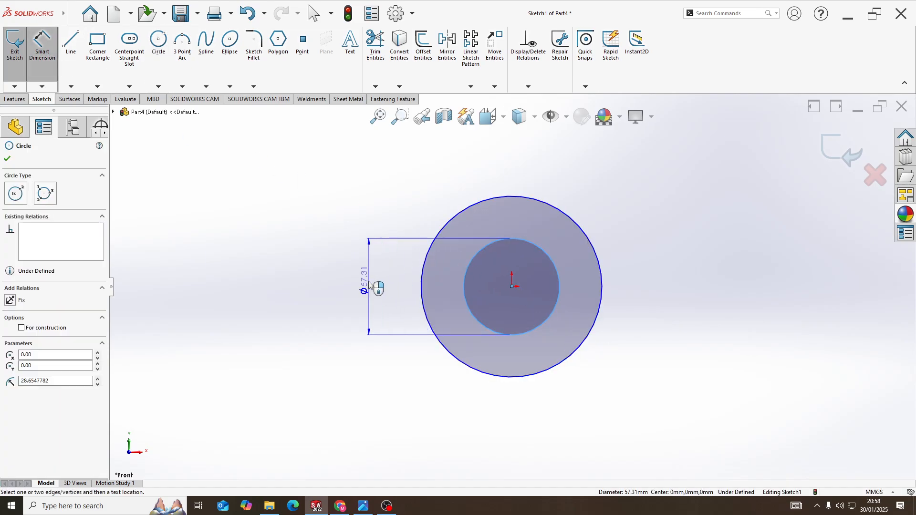
{"action": "left_click", "coordinate": [371, 285]}
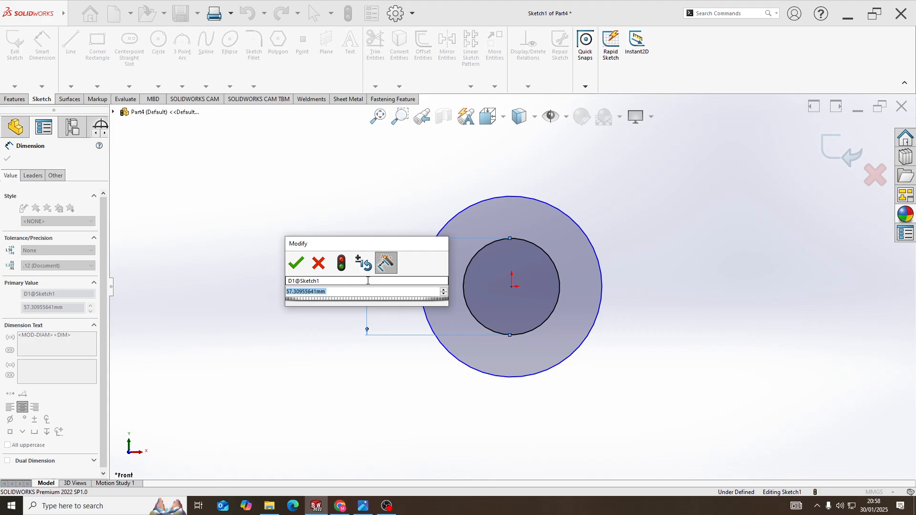
{"action": "type", "text": "50"}
{"action": "key", "text": "Return"}
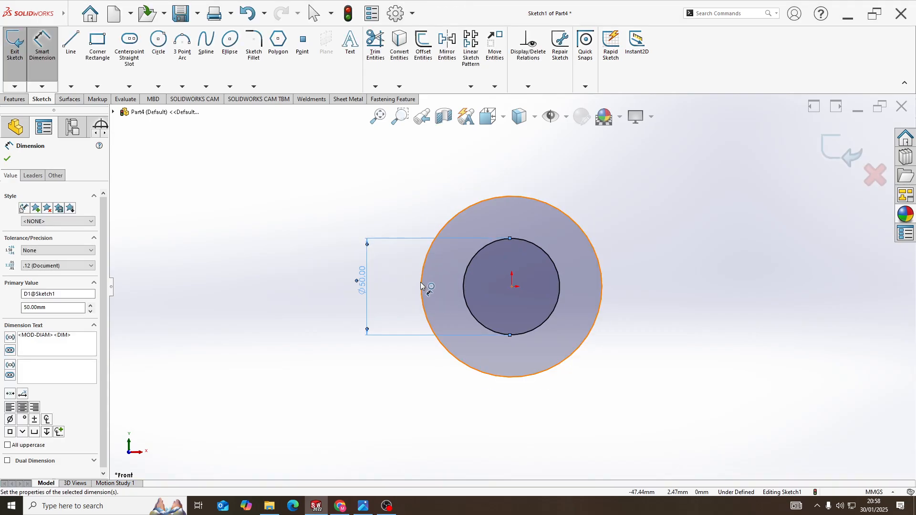
{"action": "left_click", "coordinate": [420, 285]}
{"action": "left_click", "coordinate": [341, 286]}
{"action": "type", "text": "75"}
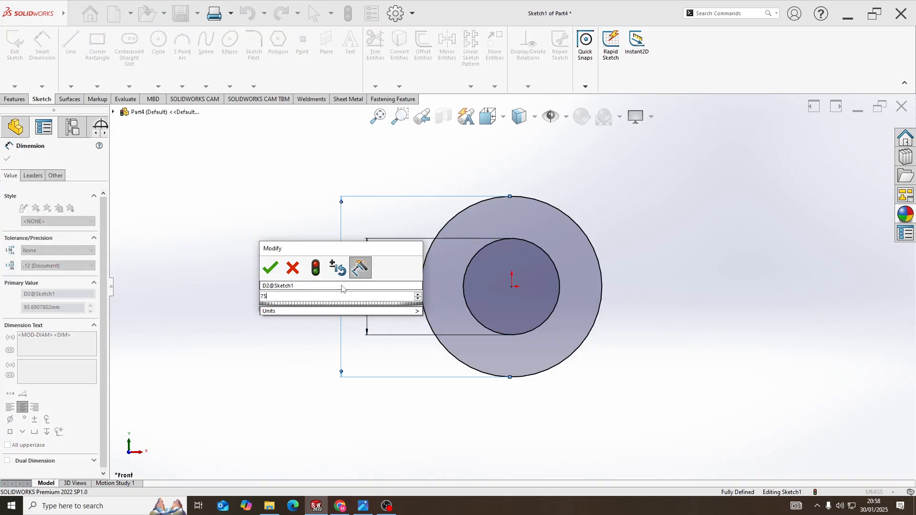
{"action": "key", "text": "Return"}
Step: Consult the MS Sleeve Bracket image and sketch two horizontal lines about 106 mm long from inside the circles, joined by a vertical end line
{"action": "key", "text": "alt+Tab"}
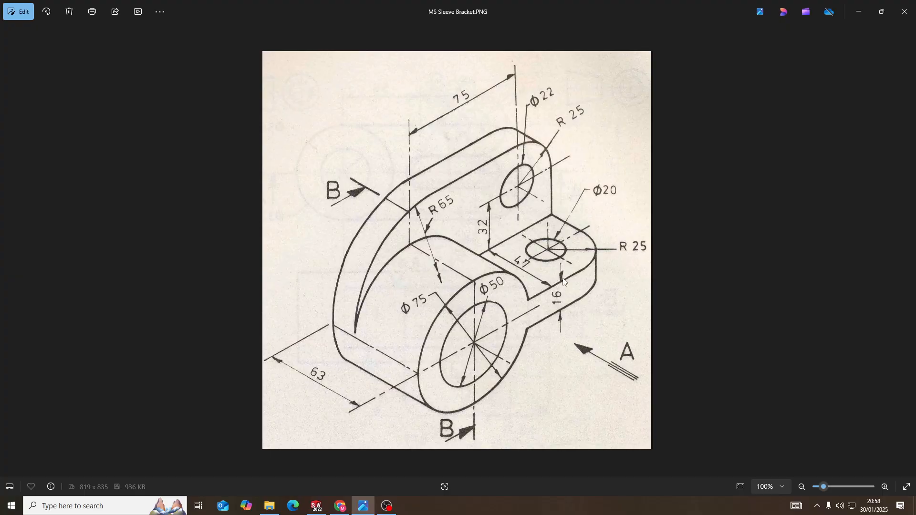
{"action": "key", "text": "alt+Tab"}
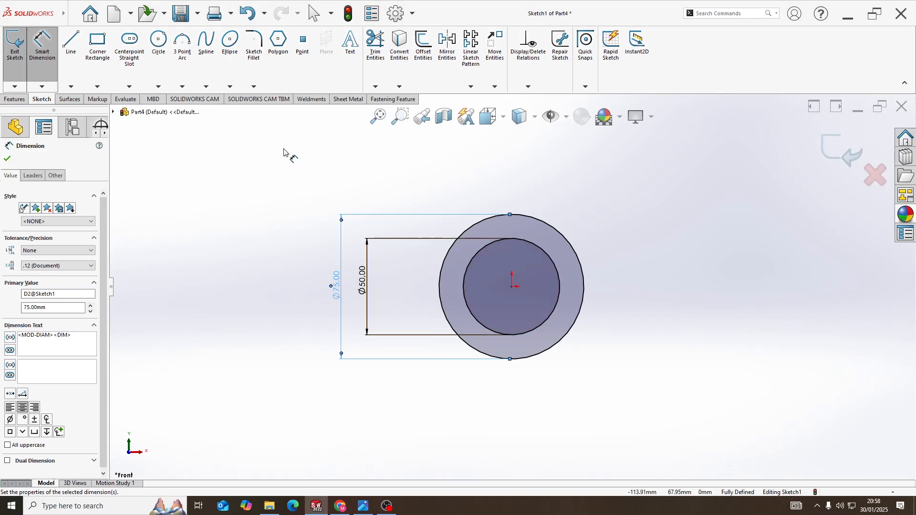
{"action": "left_click", "coordinate": [71, 45]}
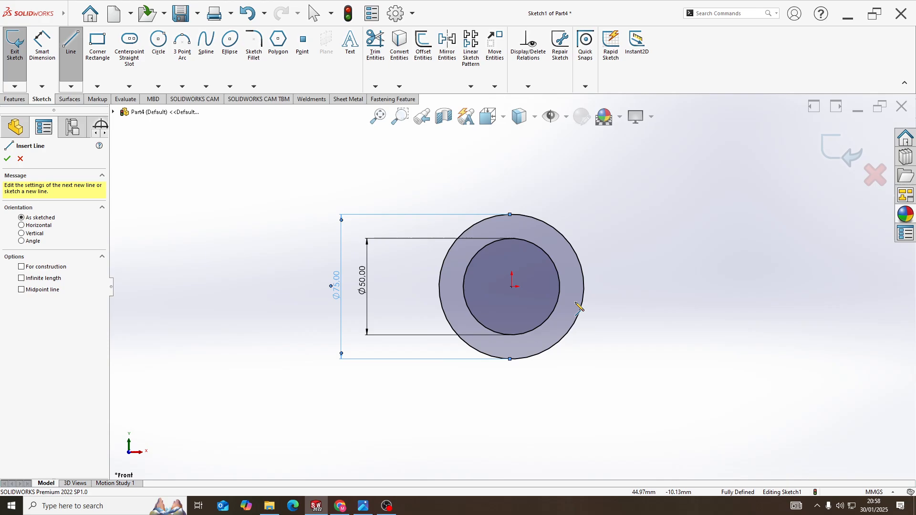
{"action": "left_click", "coordinate": [512, 270]}
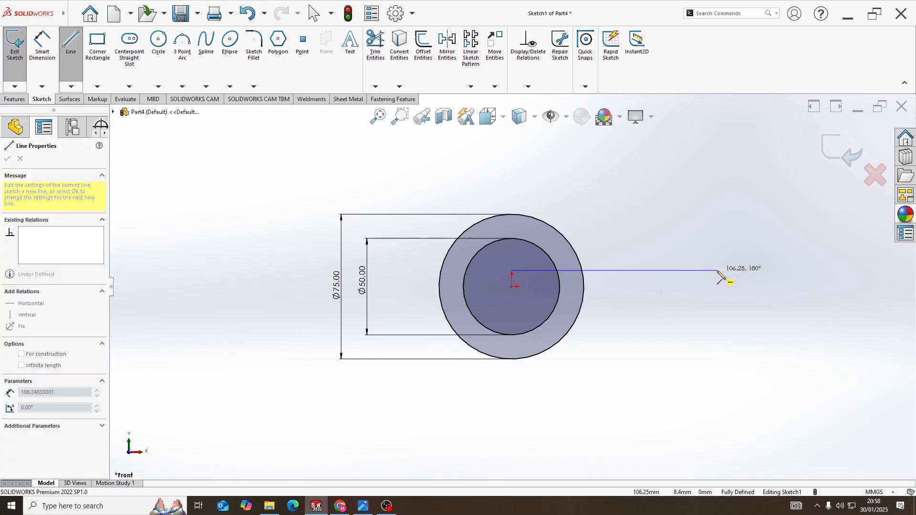
{"action": "left_click", "coordinate": [717, 271]}
{"action": "left_click", "coordinate": [688, 300]}
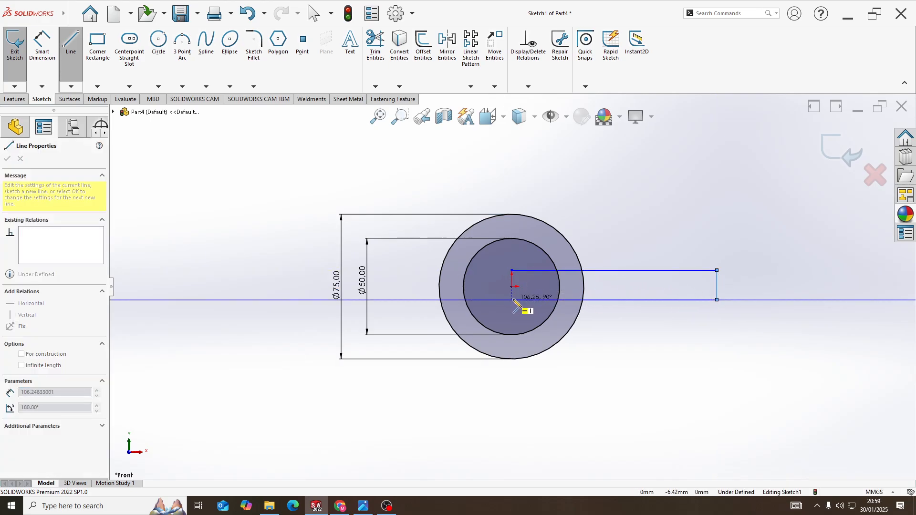
{"action": "left_click", "coordinate": [512, 300]}
{"action": "key", "text": "Escape"}
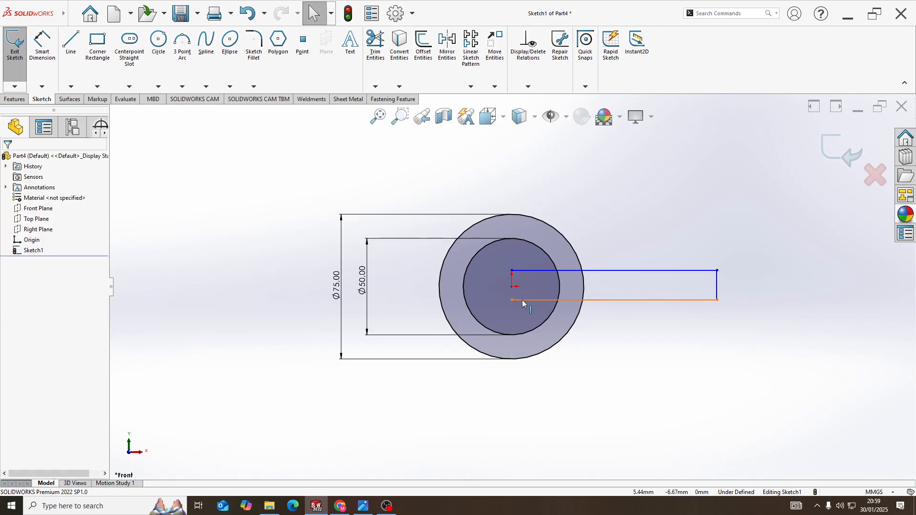
Step: Add a horizontal relation between the midpoint of the arm's vertical end line and the origin
{"action": "scroll", "coordinate": [712, 288], "scroll_direction": "down", "scroll_amount": 4}
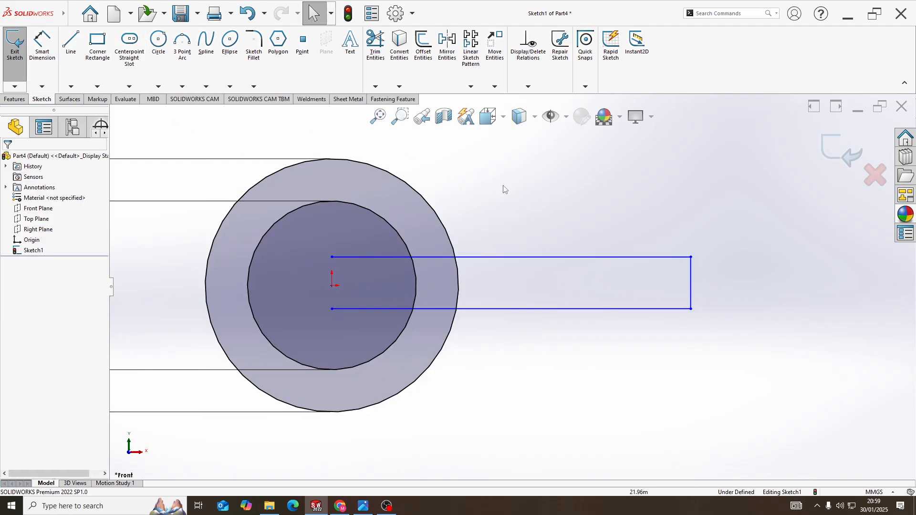
{"action": "left_click", "coordinate": [690, 282]}
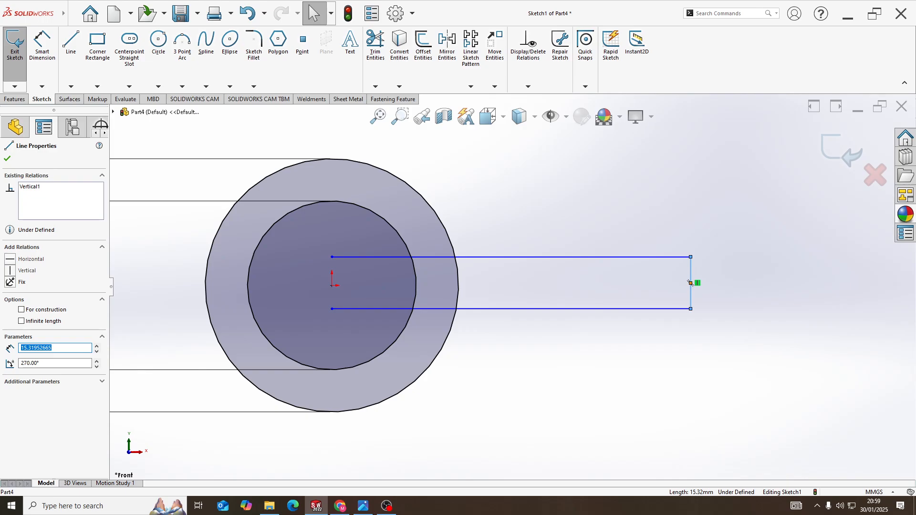
{"action": "left_click", "coordinate": [332, 286], "text": "ctrl"}
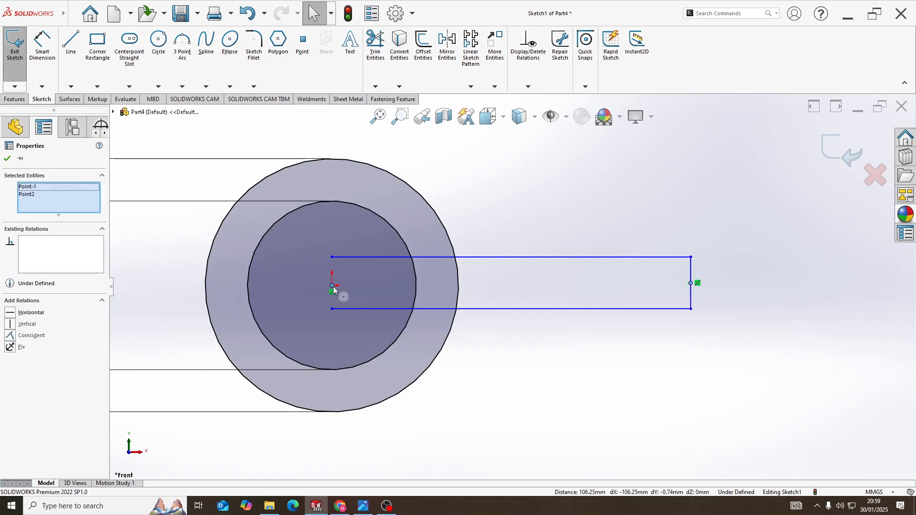
{"action": "left_click", "coordinate": [361, 243]}
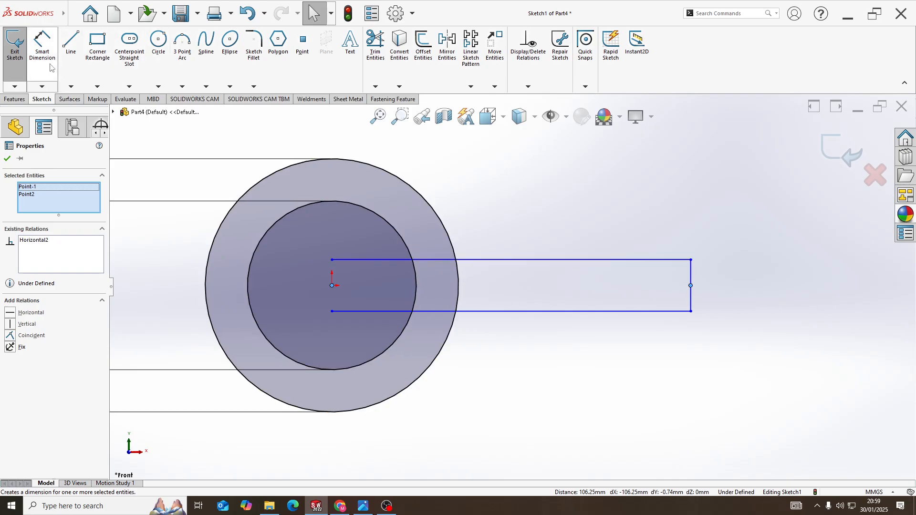
Step: Dimension the distance from the origin to the arm's end line as 100 mm, checking the reference drawing for the sizes
{"action": "left_click", "coordinate": [42, 46]}
{"action": "left_click", "coordinate": [332, 286]}
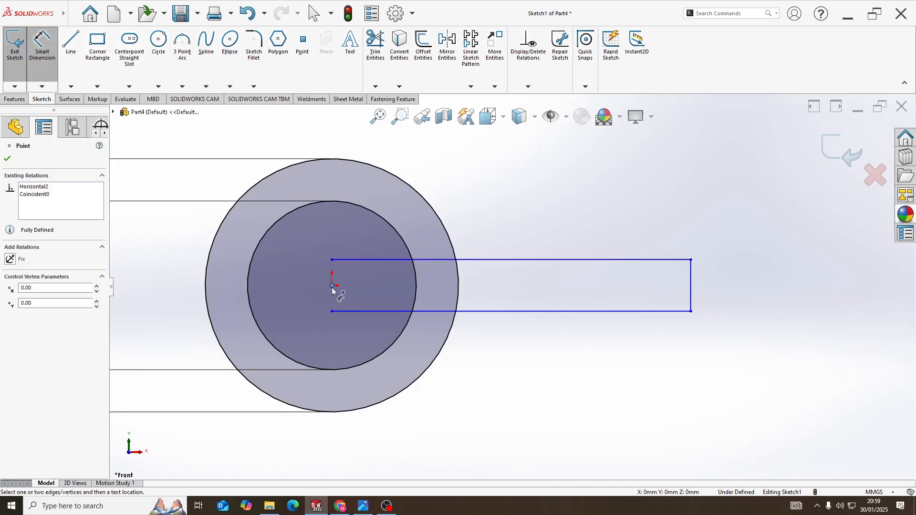
{"action": "left_click", "coordinate": [694, 294]}
{"action": "left_click", "coordinate": [526, 407]}
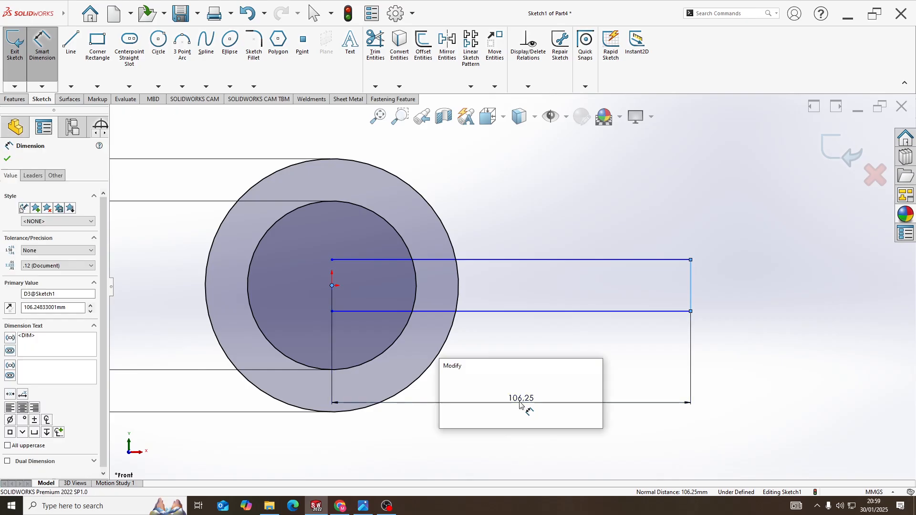
{"action": "key", "text": "alt+Tab"}
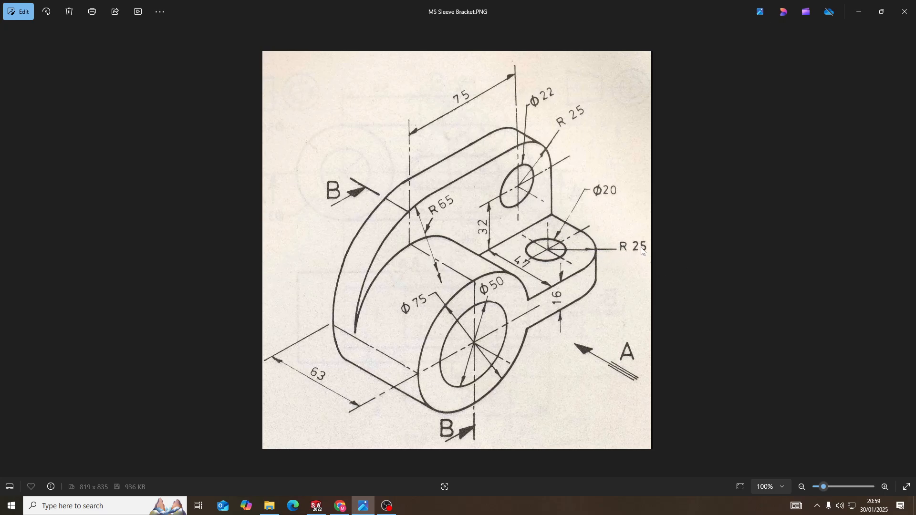
{"action": "key", "text": "alt+Tab"}
{"action": "type", "text": "11"}
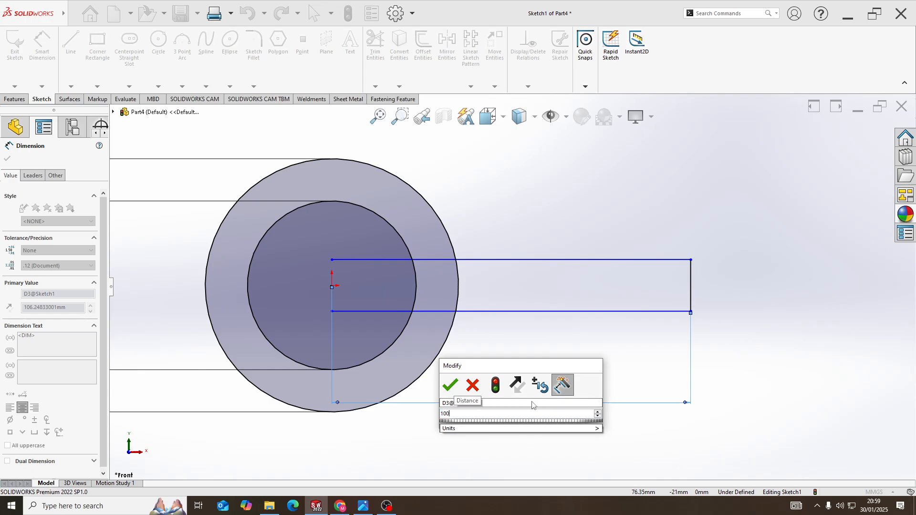
{"action": "type", "text": "0"}
{"action": "key", "text": "Return"}
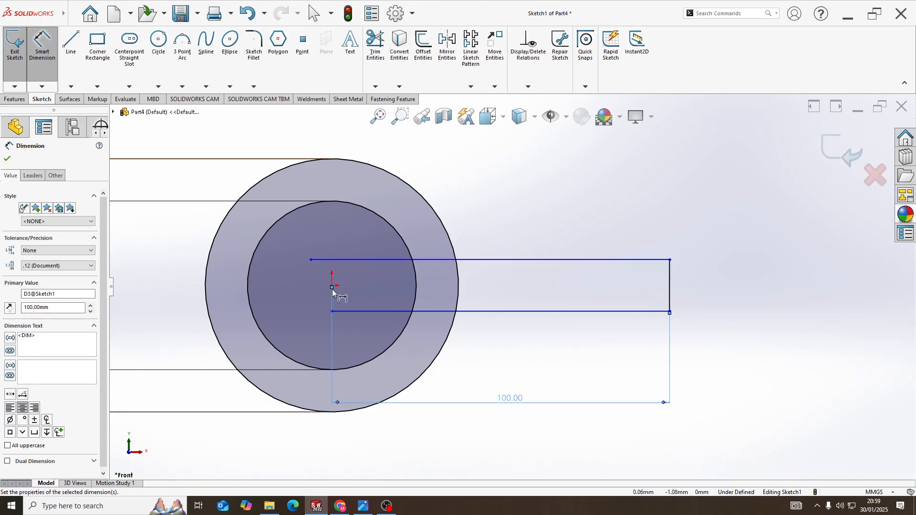
Step: Trim away the arm lines inside the outer circle and the outer circle's arc between the two arm lines
{"action": "left_click", "coordinate": [376, 46]}
{"action": "mouse_move", "coordinate": [348, 238]}
{"action": "left_mouse_down"}
{"action": "mouse_move", "coordinate": [377, 303]}
{"action": "mouse_move", "coordinate": [372, 318]}
{"action": "left_mouse_up"}
{"action": "mouse_move", "coordinate": [435, 271]}
{"action": "left_mouse_down"}
{"action": "mouse_move", "coordinate": [437, 315]}
{"action": "mouse_move", "coordinate": [466, 286]}
{"action": "mouse_move", "coordinate": [518, 293]}
{"action": "left_mouse_up"}
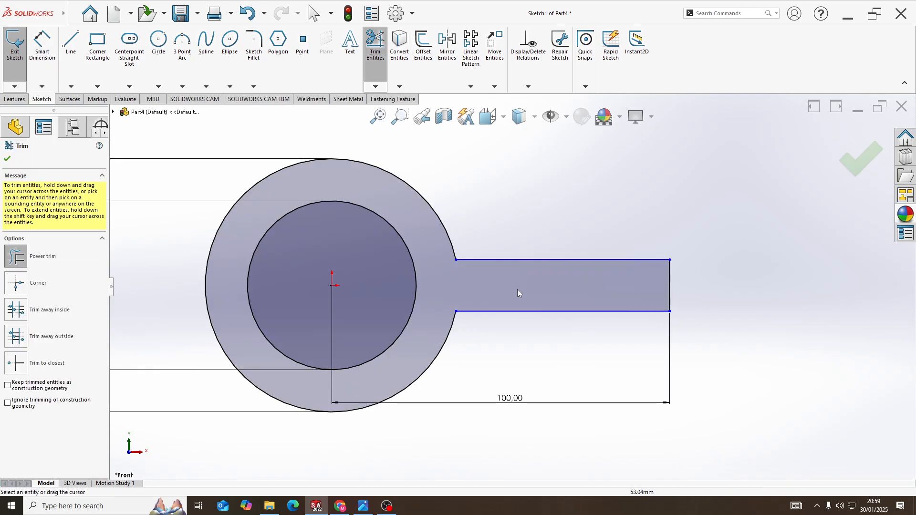
Step: Dimension the arm's vertical end line to 16 mm, checking the thickness in the reference drawing
{"action": "left_click", "coordinate": [51, 58]}
{"action": "left_click", "coordinate": [670, 291]}
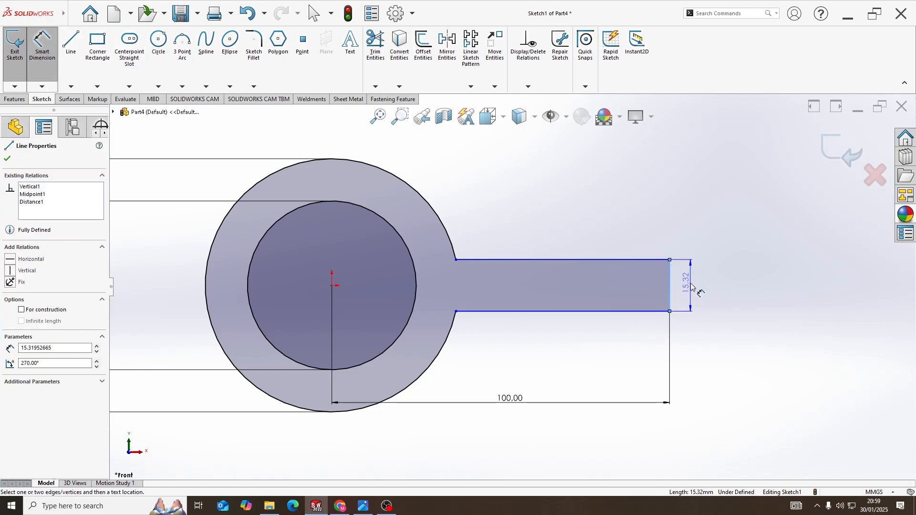
{"action": "left_click", "coordinate": [697, 288]}
{"action": "key", "text": "alt+Tab"}
{"action": "key", "text": "alt+Tab"}
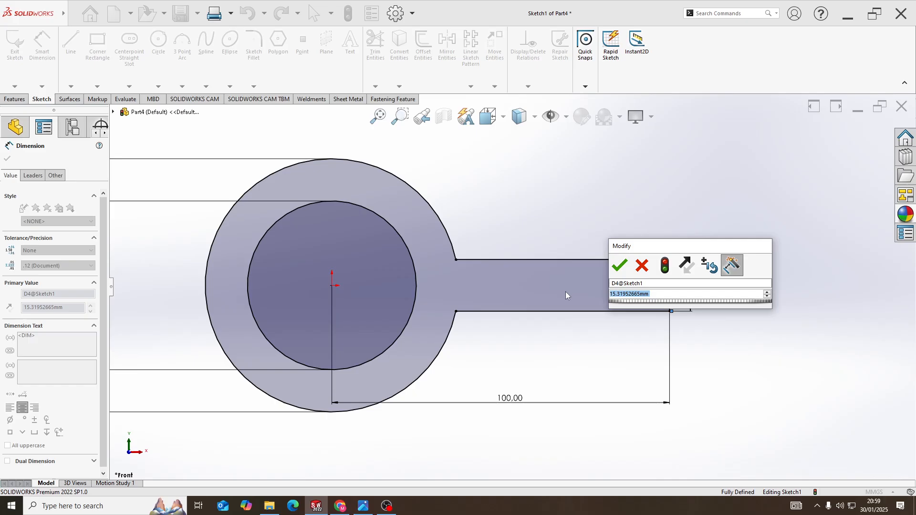
{"action": "type", "text": "16"}
{"action": "key", "text": "Return"}
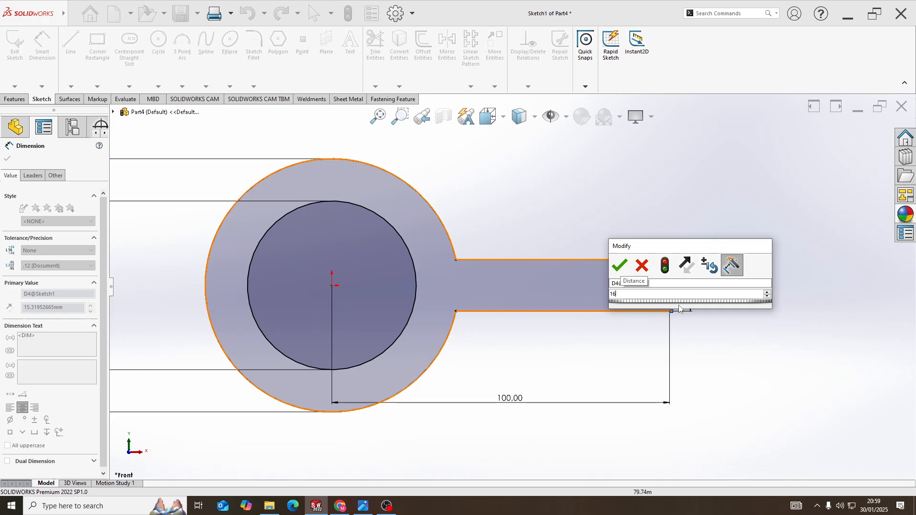
Step: Check the upper hole in the reference drawing and sketch a circle of about 12.5 mm radius above the arm
{"action": "scroll", "coordinate": [562, 170], "scroll_direction": "up", "scroll_amount": 1}
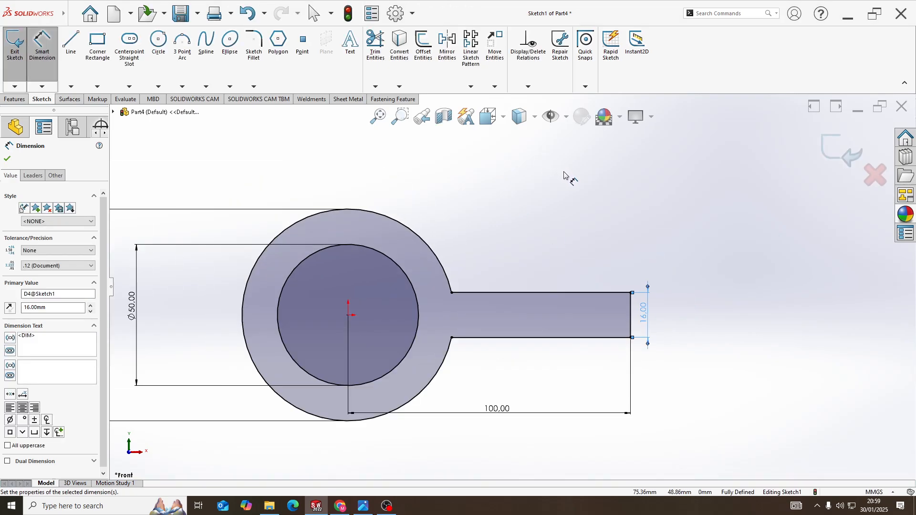
{"action": "key", "text": "alt+Tab"}
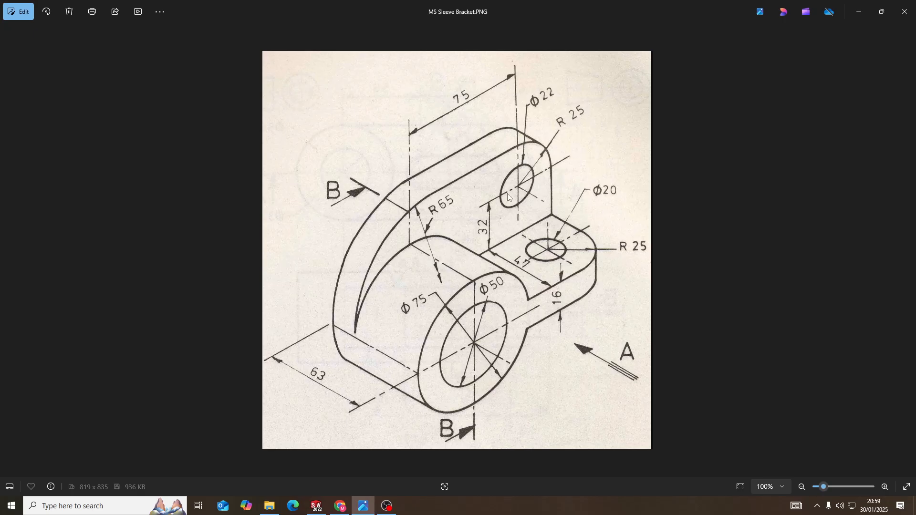
{"action": "key", "text": "alt+Tab"}
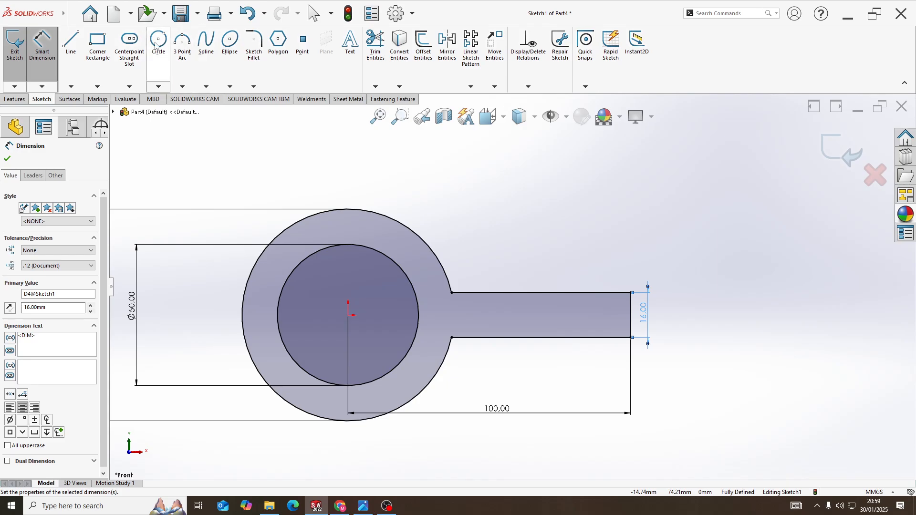
{"action": "left_click", "coordinate": [158, 43]}
{"action": "left_click", "coordinate": [572, 210]}
{"action": "left_click", "coordinate": [597, 235]}
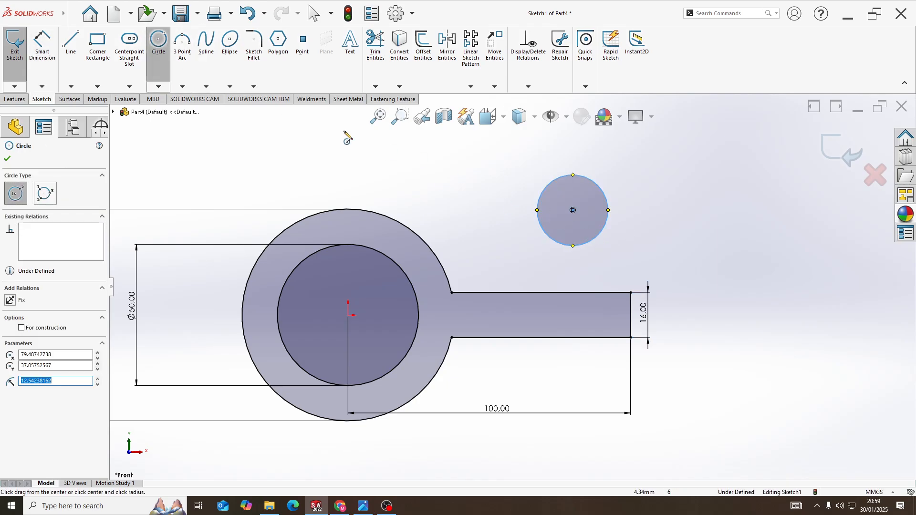
Step: Dimension the diameter of the circle above the arm to 22 mm and consult the reference drawing for its position
{"action": "left_click", "coordinate": [42, 46]}
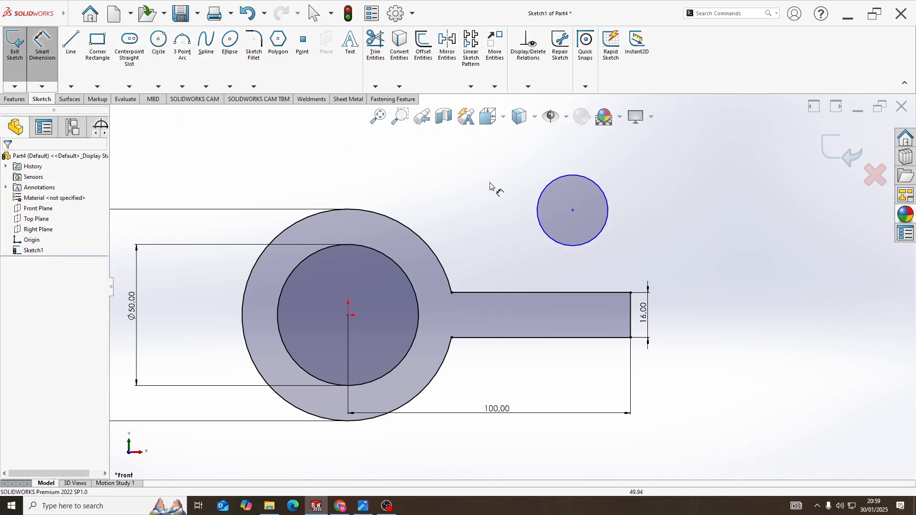
{"action": "left_click", "coordinate": [606, 201]}
{"action": "left_click", "coordinate": [652, 194]}
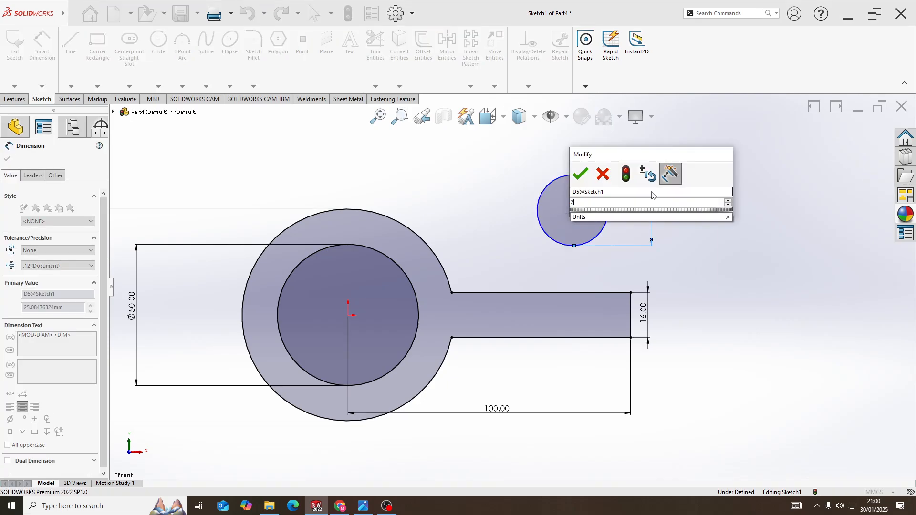
{"action": "type", "text": "22"}
{"action": "key", "text": "Return"}
{"action": "key", "text": "alt+Tab"}
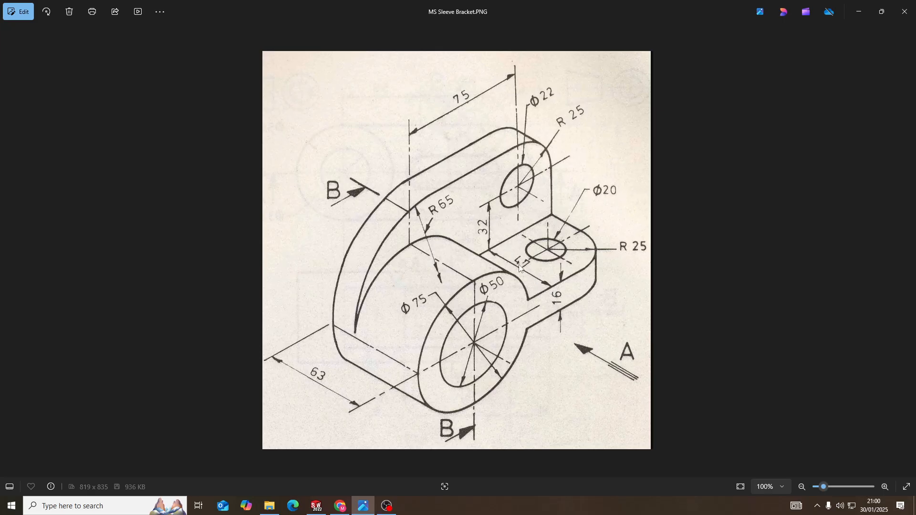
{"action": "key", "text": "alt+Tab"}
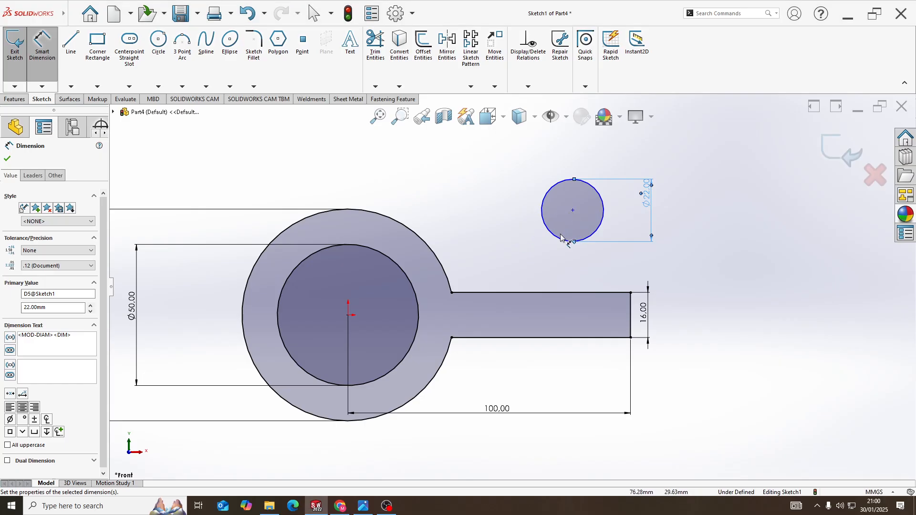
Step: Dimension the vertical distance from the upper circle's centre to the arm's upper edge to 32 mm
{"action": "left_click", "coordinate": [573, 210]}
{"action": "left_click", "coordinate": [593, 292]}
{"action": "left_click", "coordinate": [694, 260]}
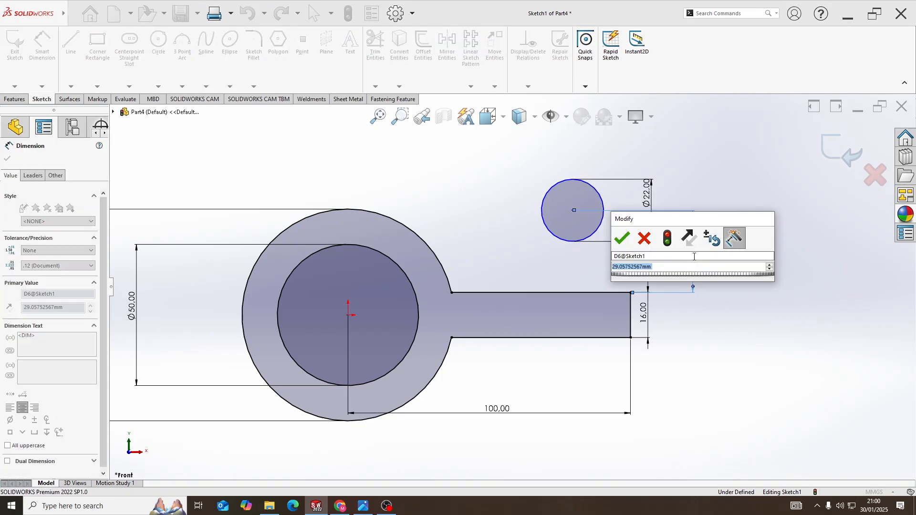
{"action": "type", "text": "32"}
{"action": "key", "text": "Return"}
{"action": "key", "text": "Escape"}
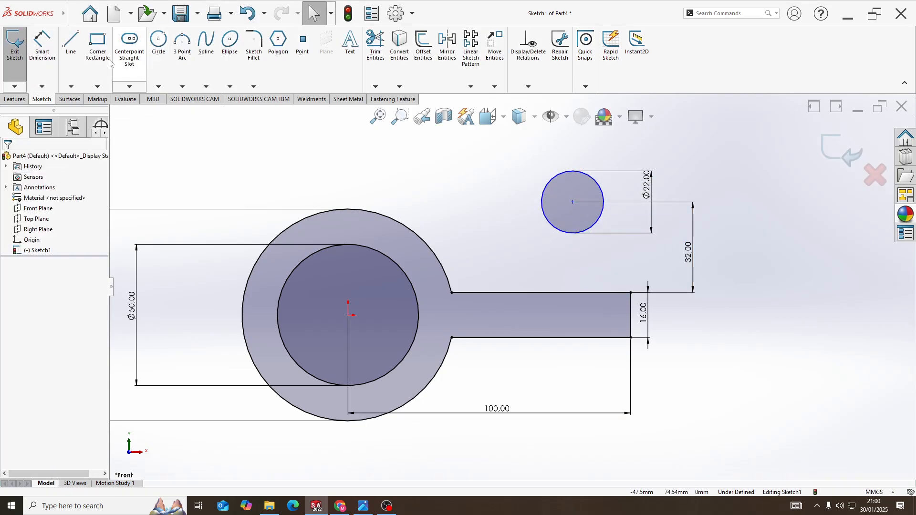
Step: Dimension the horizontal distance from the origin to the upper circle's centre to 75 mm, checking the value in the reference drawing
{"action": "left_click", "coordinate": [45, 49]}
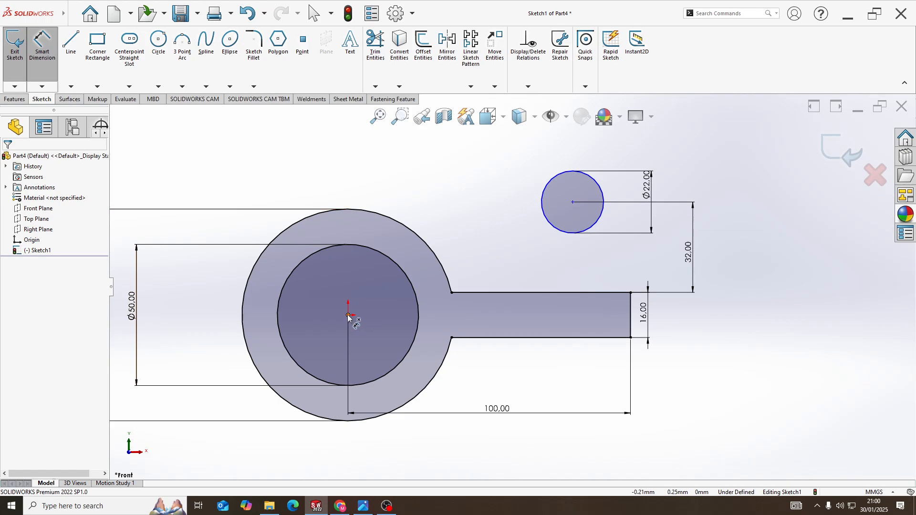
{"action": "left_click", "coordinate": [349, 315]}
{"action": "left_click", "coordinate": [576, 205]}
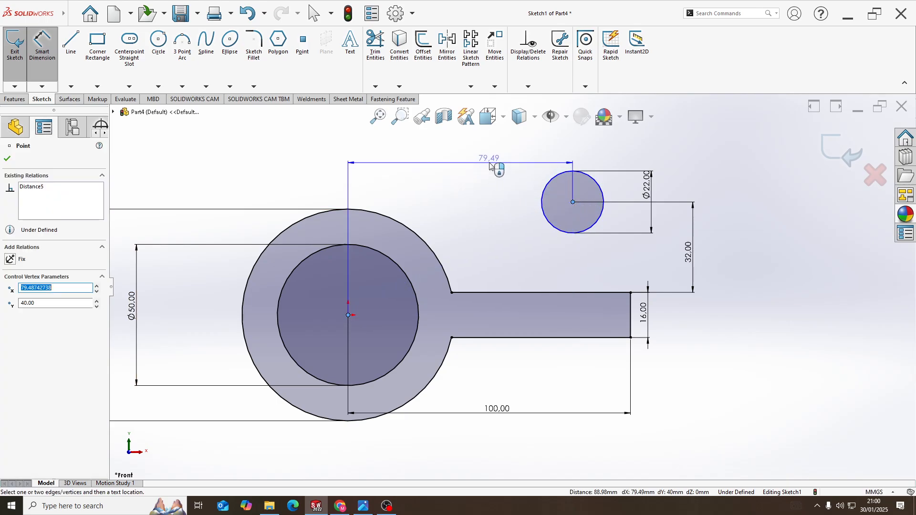
{"action": "key", "text": "f"}
{"action": "left_click", "coordinate": [496, 169]}
{"action": "key", "text": "alt+Tab"}
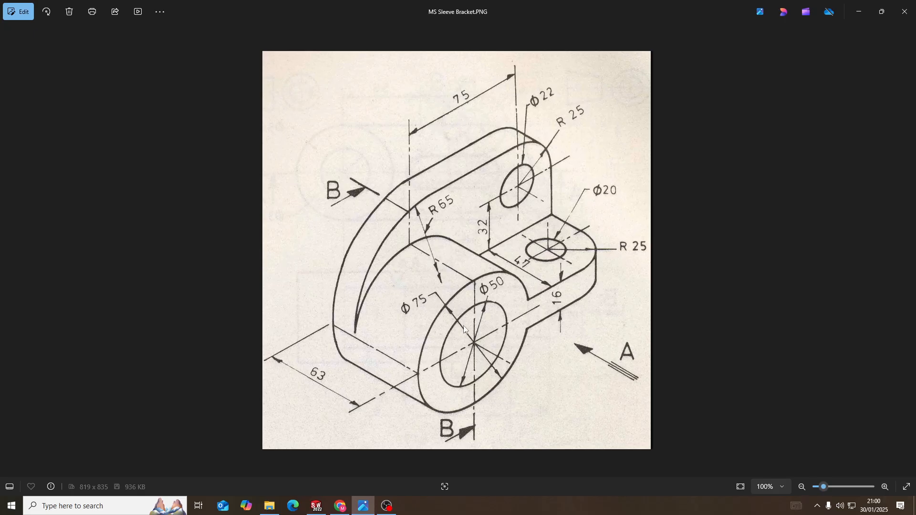
{"action": "key", "text": "alt+Tab"}
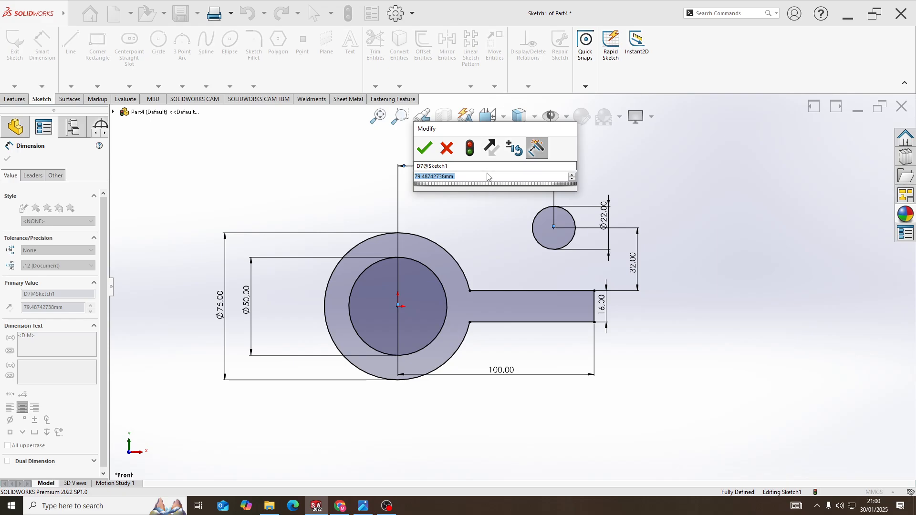
{"action": "type", "text": "75"}
{"action": "key", "text": "Return"}
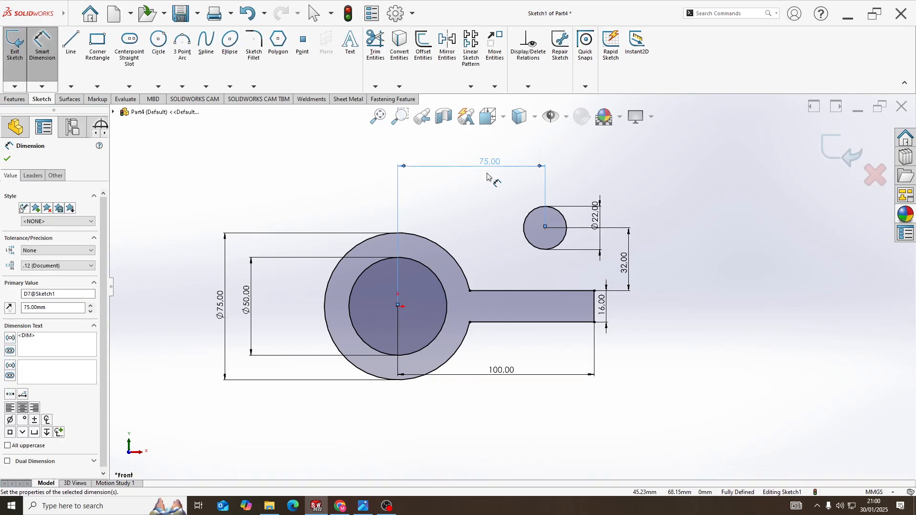
{"action": "scroll", "coordinate": [521, 192], "scroll_direction": "down", "scroll_amount": 1}
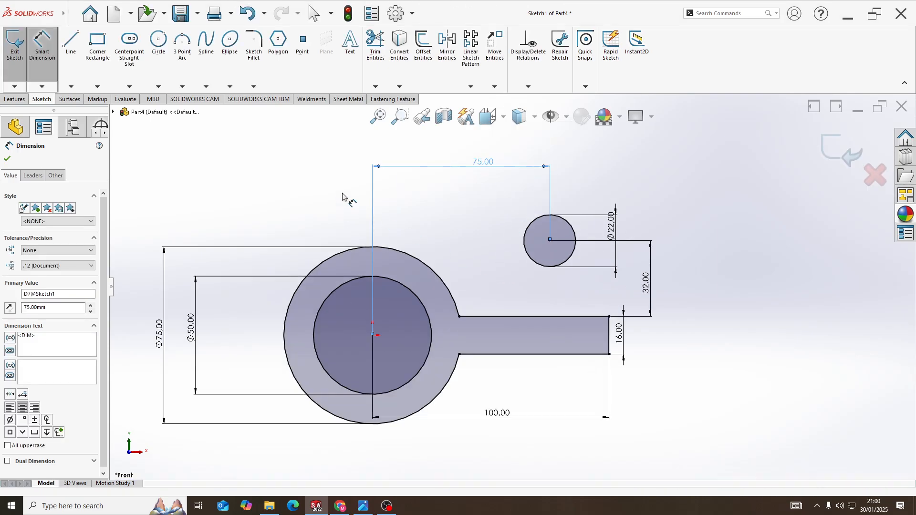
Step: Sketch a circle of about 24.3 mm radius concentric with the 22 mm hole and check its radius in the reference drawing
{"action": "left_click", "coordinate": [159, 43]}
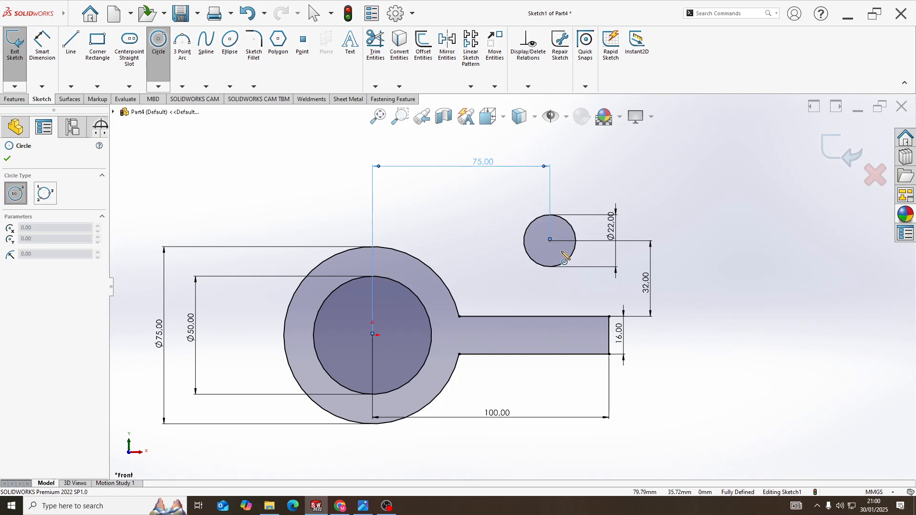
{"action": "left_click", "coordinate": [550, 241]}
{"action": "left_click", "coordinate": [608, 217]}
{"action": "key", "text": "alt+Tab"}
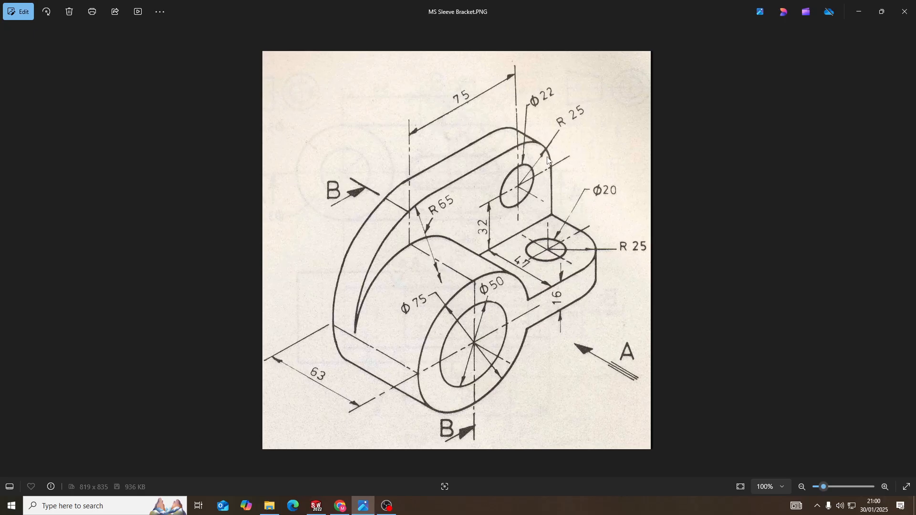
{"action": "key", "text": "alt+Tab"}
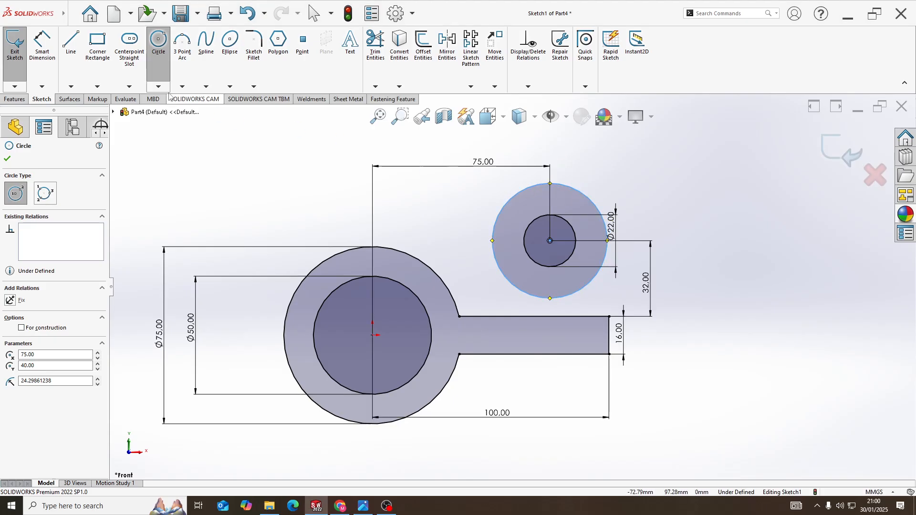
Step: Dimension the diameter of the circle around the 22 mm hole to 50 mm
{"action": "left_click", "coordinate": [35, 62]}
{"action": "left_click", "coordinate": [591, 201]}
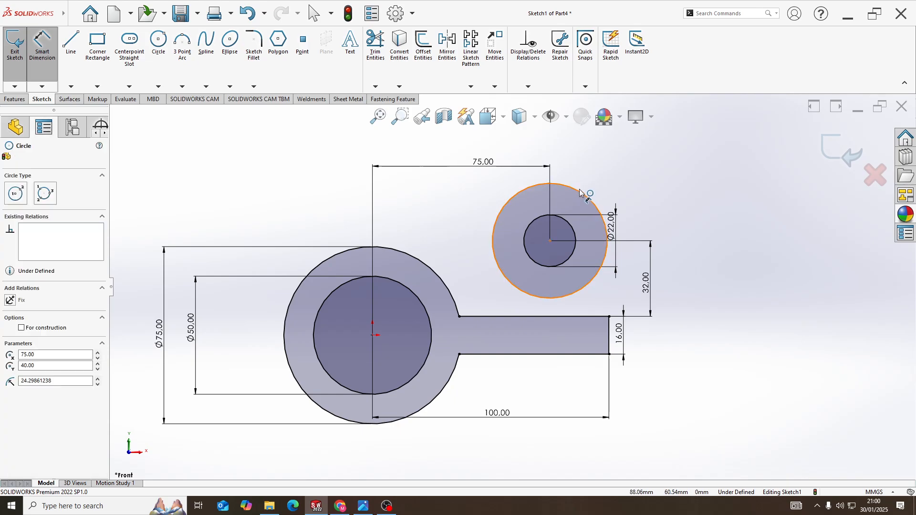
{"action": "left_click", "coordinate": [581, 158]}
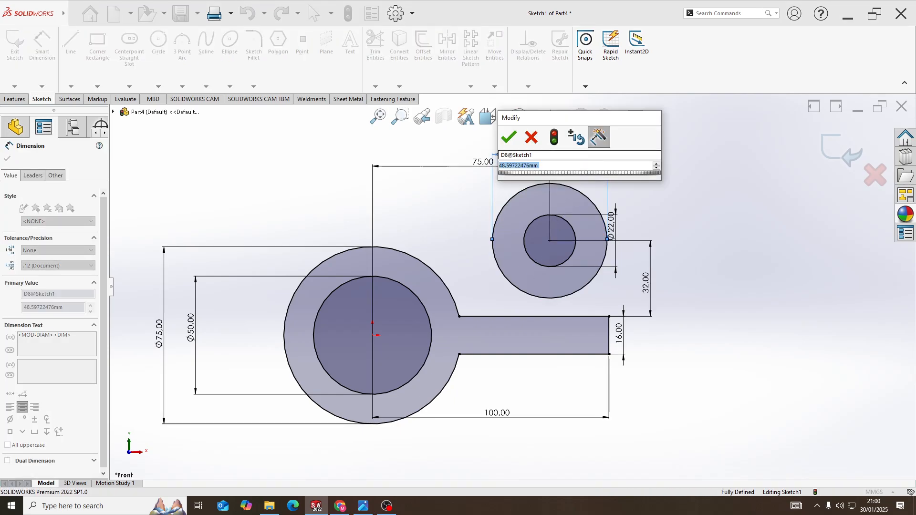
{"action": "type", "text": "50"}
{"action": "key", "text": "Return"}
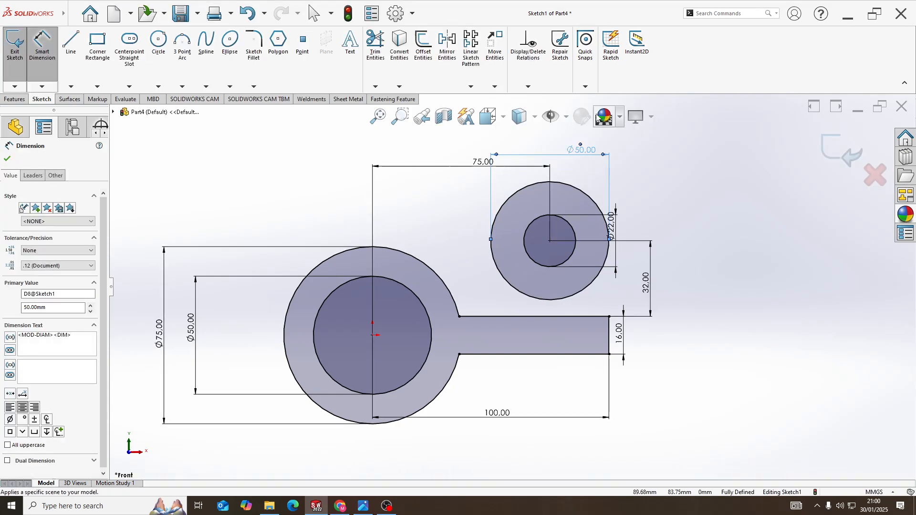
{"action": "key", "text": "Escape"}
Step: Sketch a 32 mm vertical line from the arm's upper end corner to the rightmost point of the circle around the upper hole
{"action": "scroll", "coordinate": [597, 262], "scroll_direction": "down", "scroll_amount": 2}
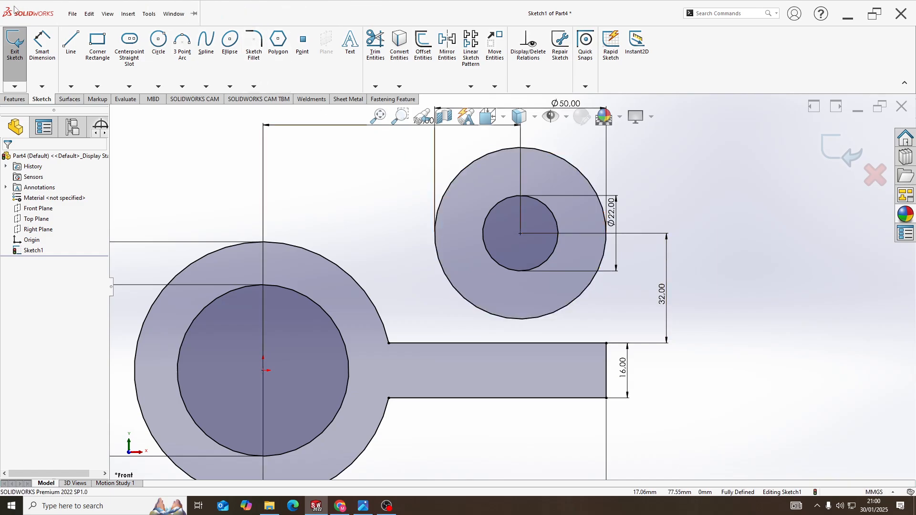
{"action": "key", "text": "l"}
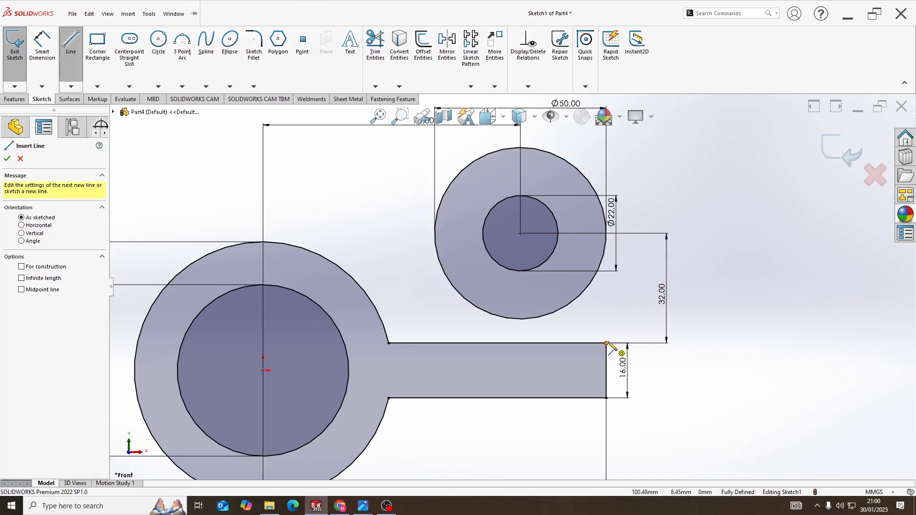
{"action": "left_click", "coordinate": [606, 343]}
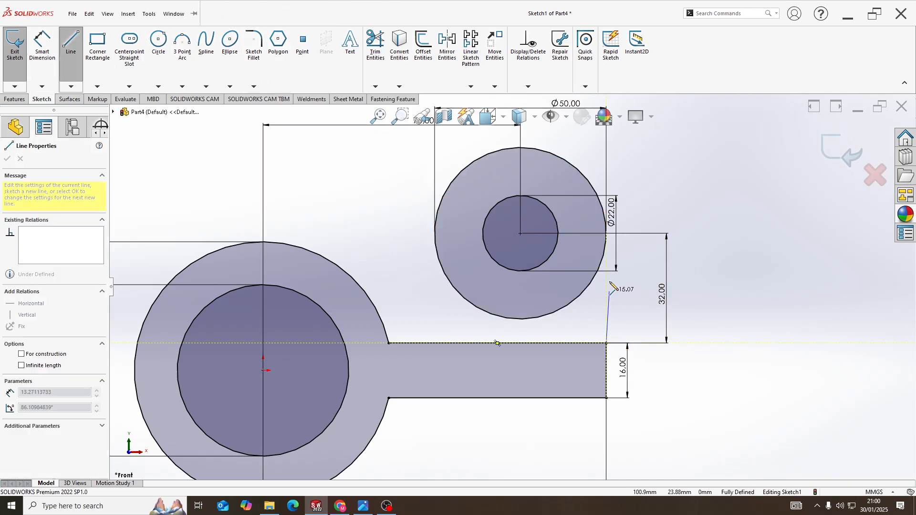
{"action": "left_click", "coordinate": [607, 234]}
{"action": "key", "text": "Escape"}
Step: Add a tangent relation between the new vertical line and the circle around the upper hole
{"action": "left_click", "coordinate": [607, 238]}
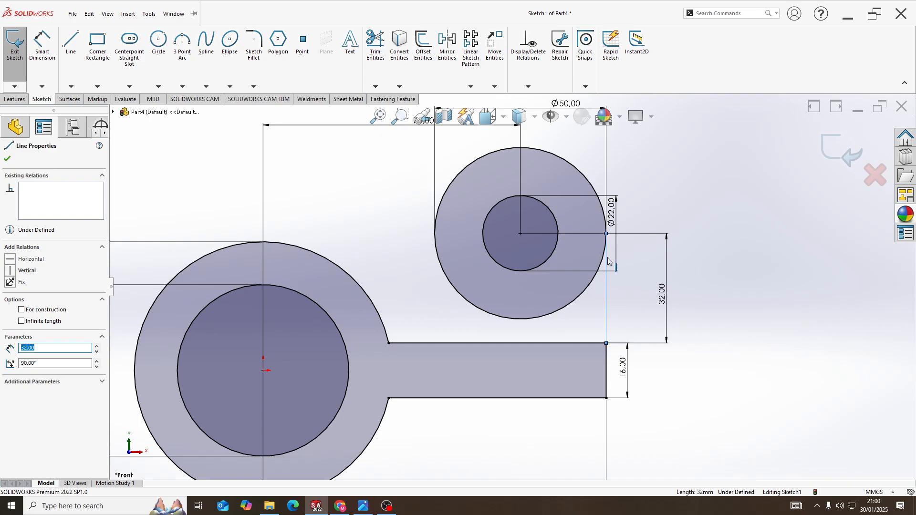
{"action": "left_click", "coordinate": [603, 253], "text": "ctrl"}
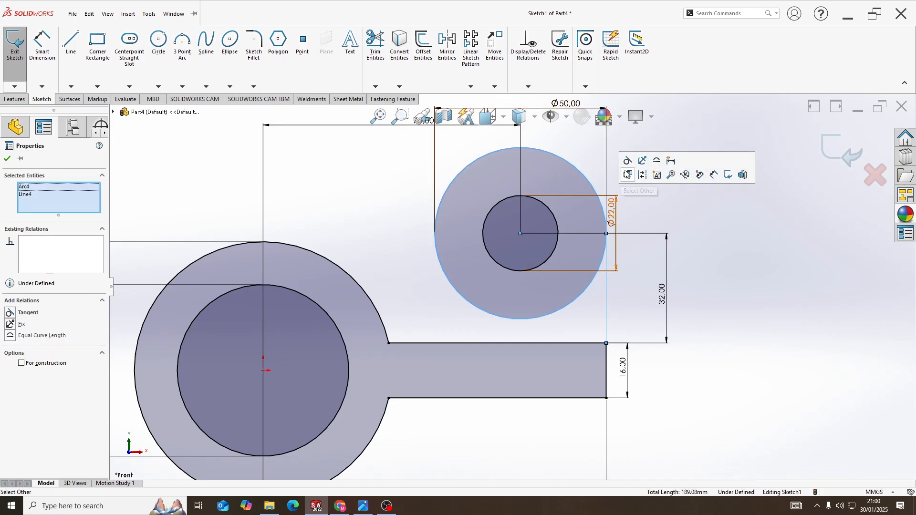
{"action": "left_click", "coordinate": [627, 161]}
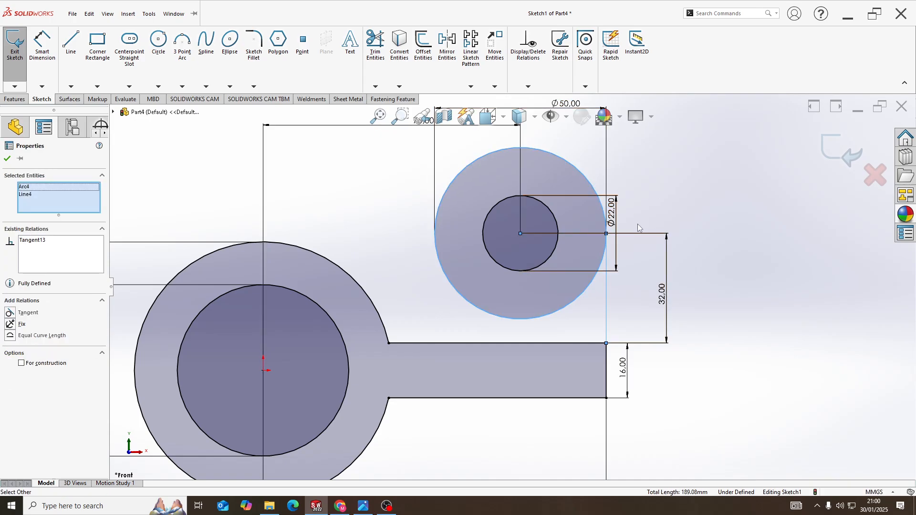
{"action": "scroll", "coordinate": [640, 209], "scroll_direction": "up", "scroll_amount": 2}
{"action": "left_click", "coordinate": [642, 209]}
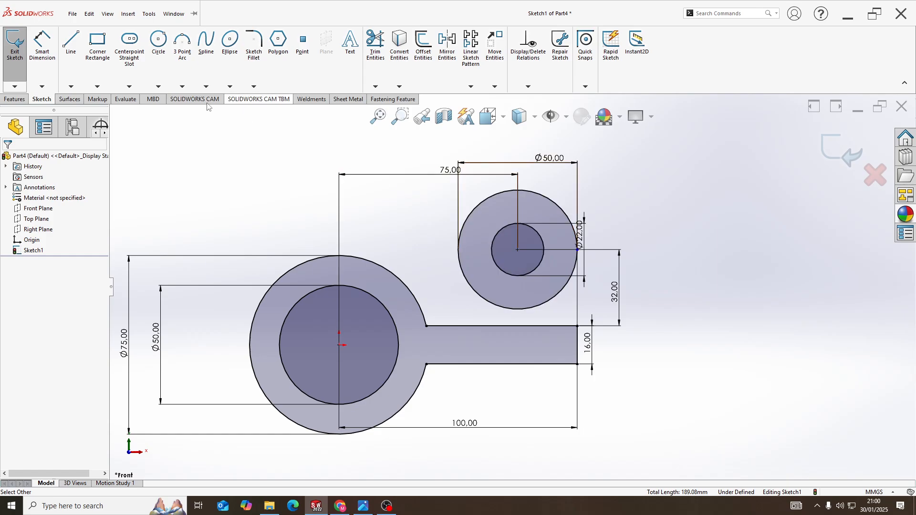
Step: Sketch a horizontal line about 50 mm long leftward from the top of the circle around the upper hole and make it tangent to that circle
{"action": "left_click", "coordinate": [70, 43]}
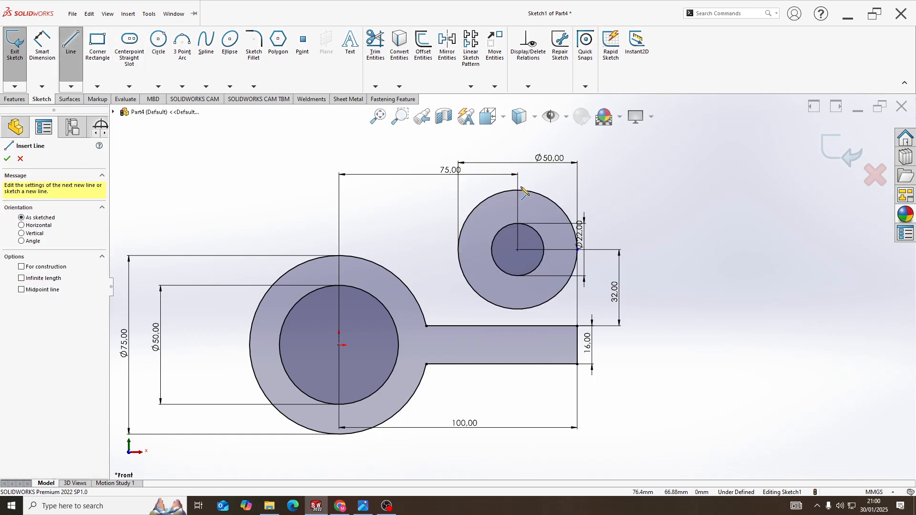
{"action": "left_click", "coordinate": [518, 190]}
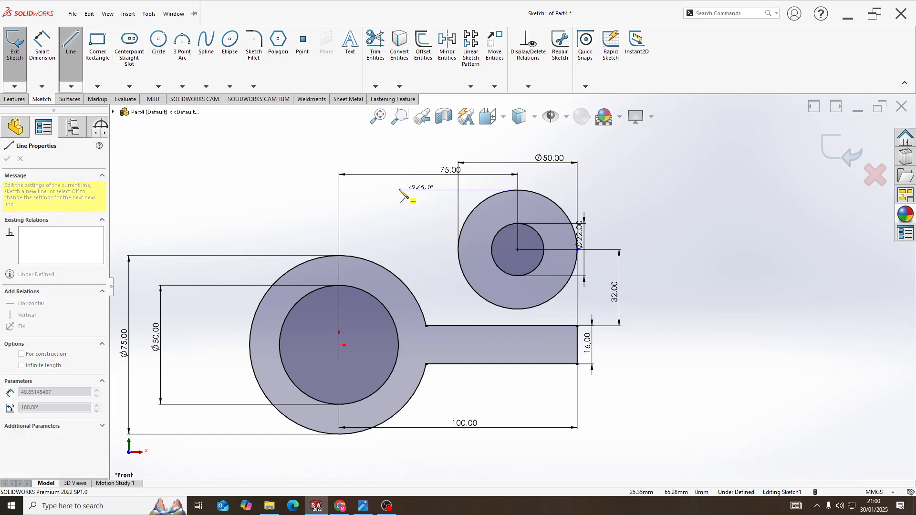
{"action": "left_click", "coordinate": [399, 191]}
{"action": "key", "text": "Escape"}
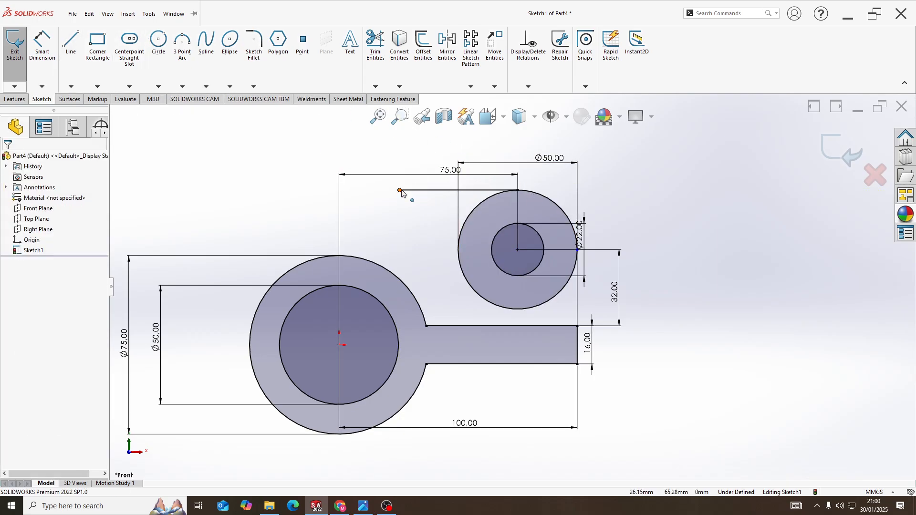
{"action": "left_click", "coordinate": [478, 191]}
{"action": "left_click", "coordinate": [480, 200], "text": "ctrl"}
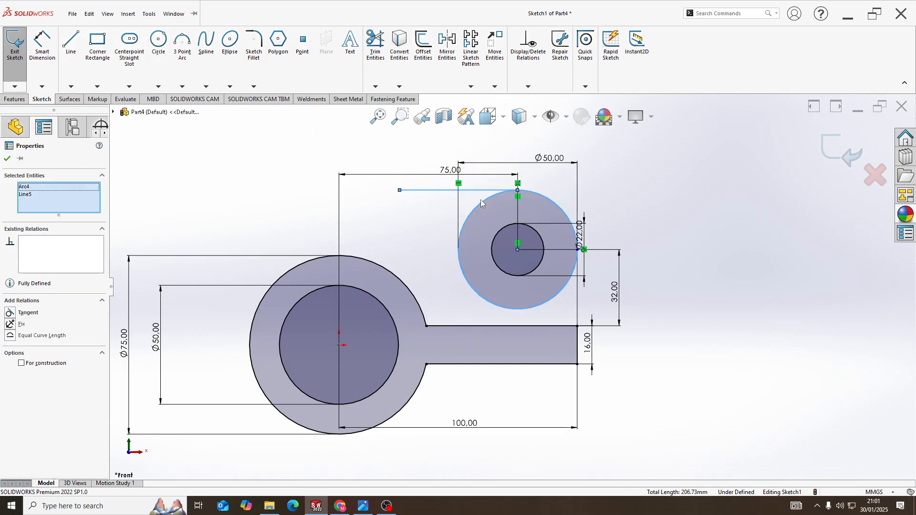
{"action": "left_click", "coordinate": [508, 158]}
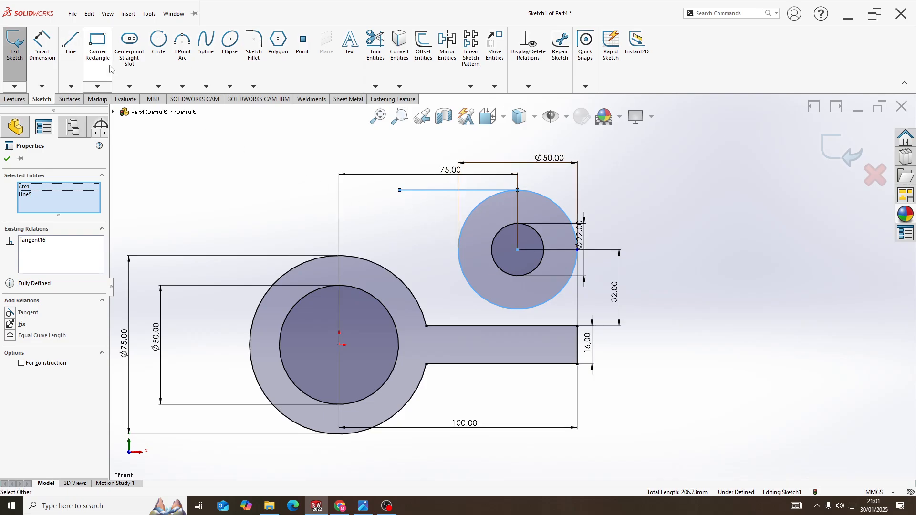
Step: Consult the reference drawing and sketch a 3 Point Arc of about 64 mm radius from the sleeve's leftmost point to the horizontal line's free end
{"action": "key", "text": "alt+Tab"}
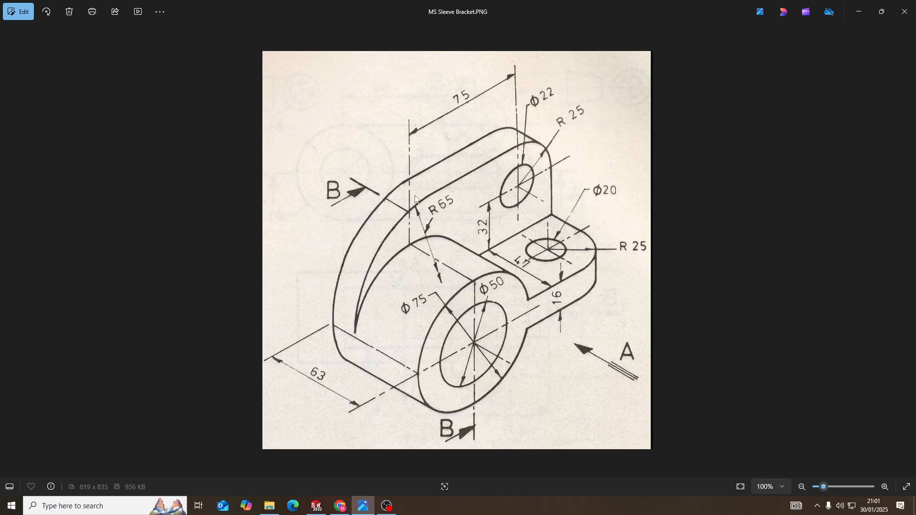
{"action": "key", "text": "alt+Tab"}
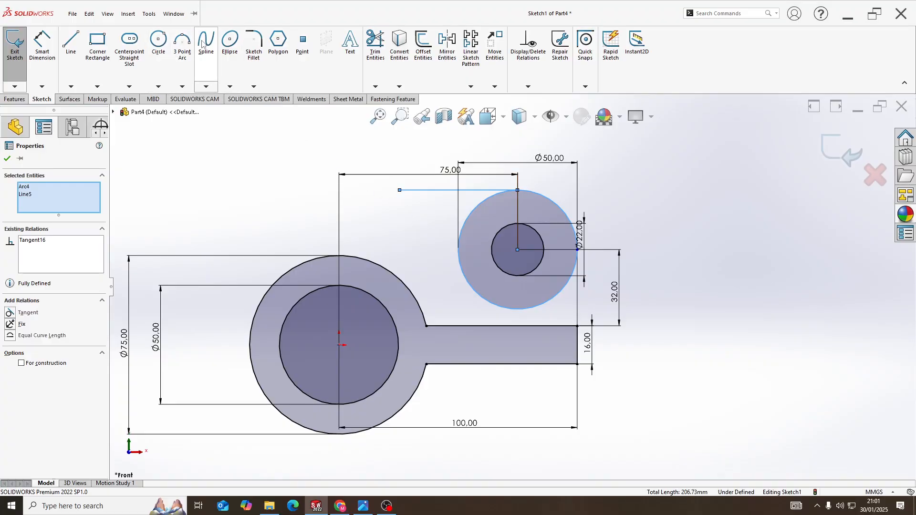
{"action": "left_click", "coordinate": [185, 85]}
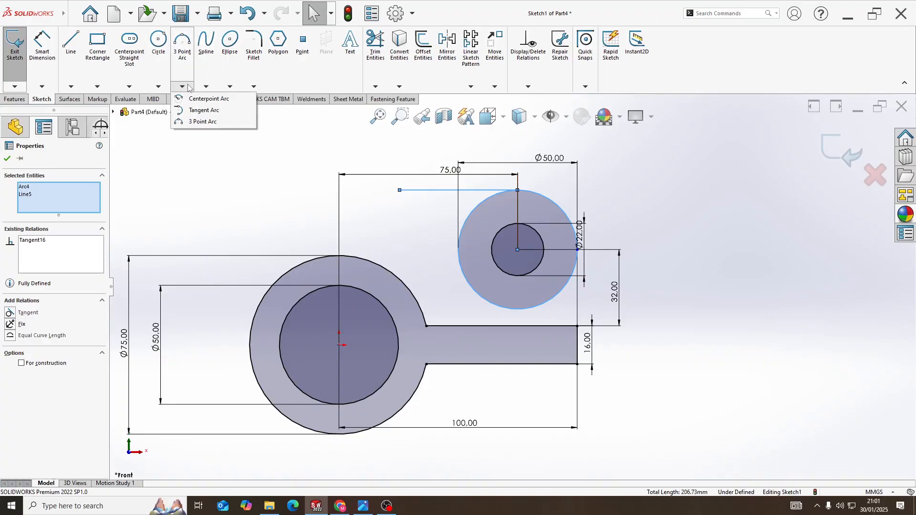
{"action": "left_click", "coordinate": [204, 121]}
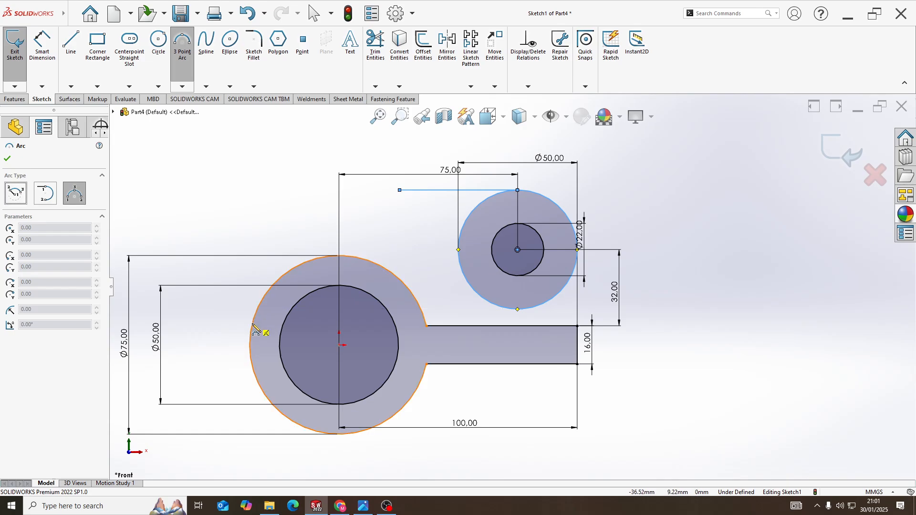
{"action": "left_click", "coordinate": [248, 345]}
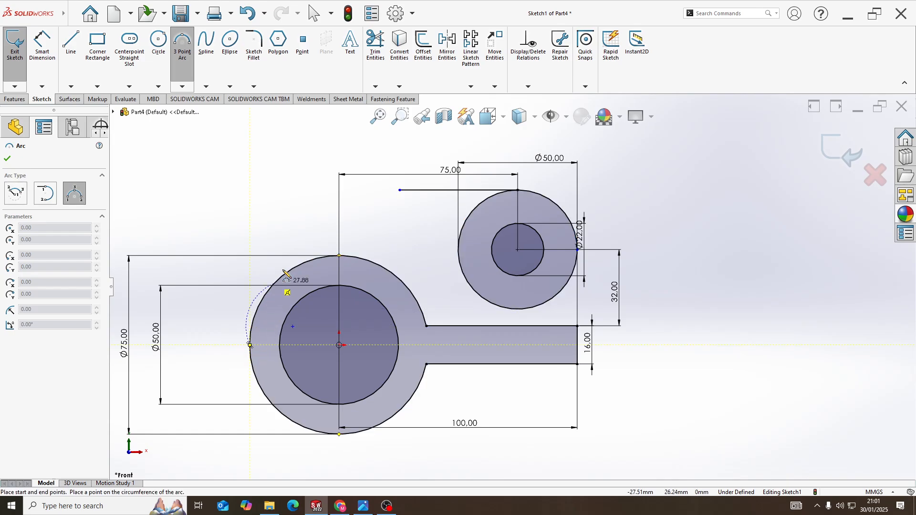
{"action": "left_click", "coordinate": [399, 190]}
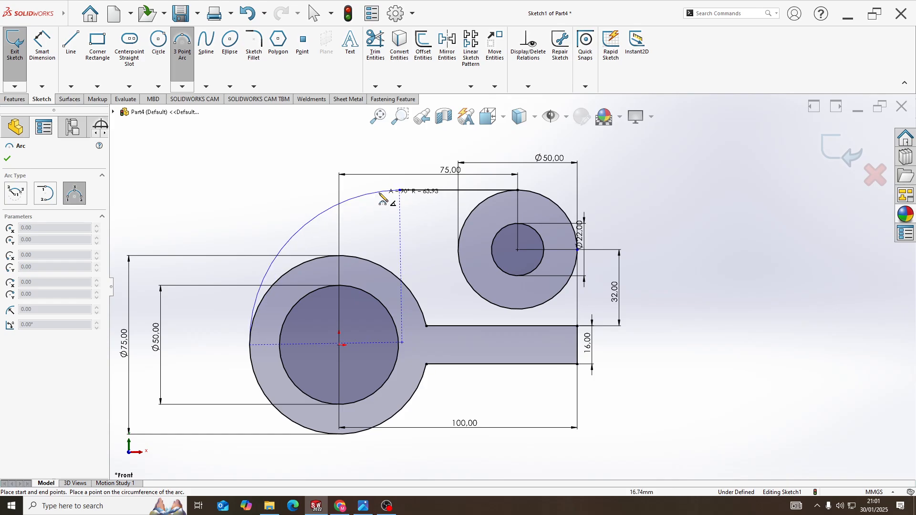
{"action": "left_click", "coordinate": [386, 197]}
{"action": "key", "text": "Escape"}
Step: Add a tangent relation between the large arc and the upper horizontal line
{"action": "left_click", "coordinate": [382, 193]}
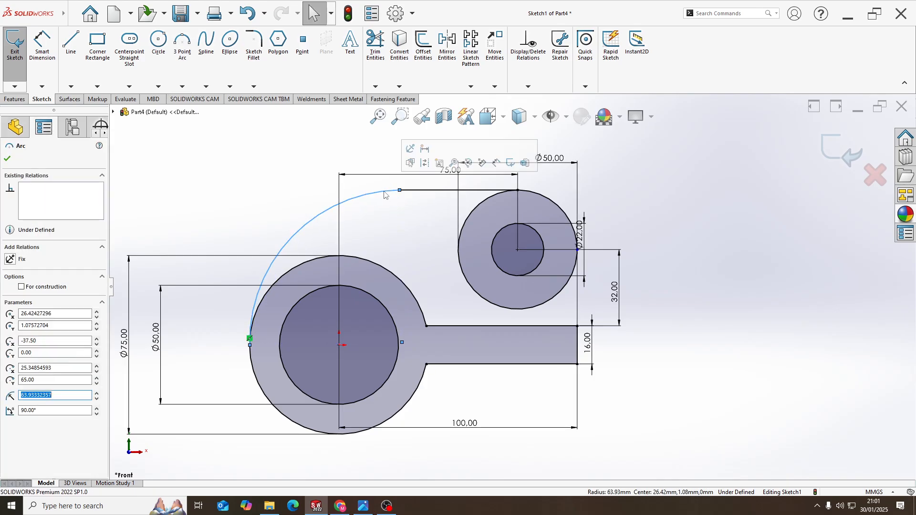
{"action": "left_click", "coordinate": [421, 189], "text": "ctrl"}
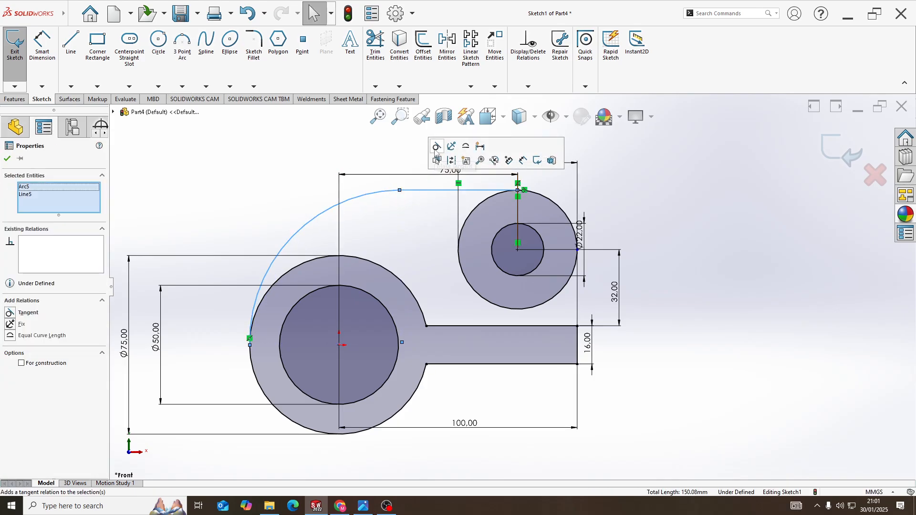
{"action": "left_click", "coordinate": [435, 149]}
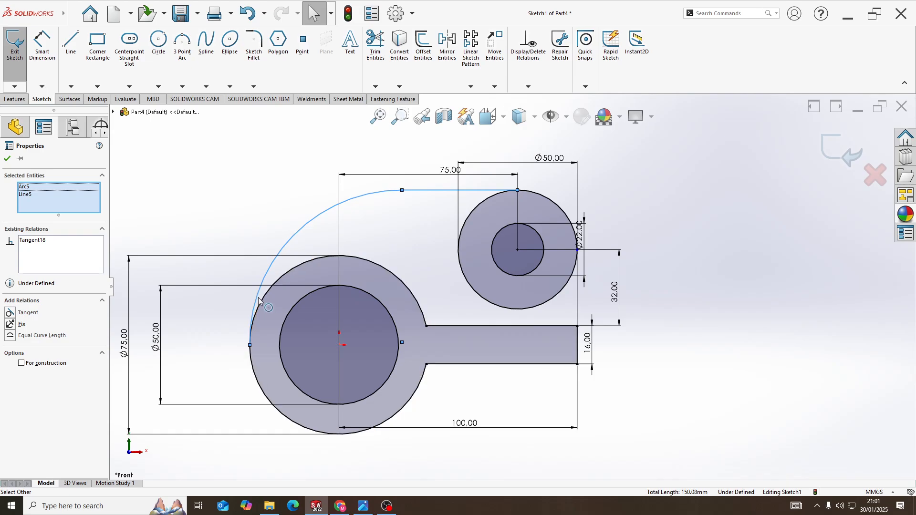
Step: Add a tangent relation between the large arc and the sleeve's outer circle
{"action": "left_click", "coordinate": [256, 304]}
{"action": "left_click", "coordinate": [262, 299], "text": "ctrl"}
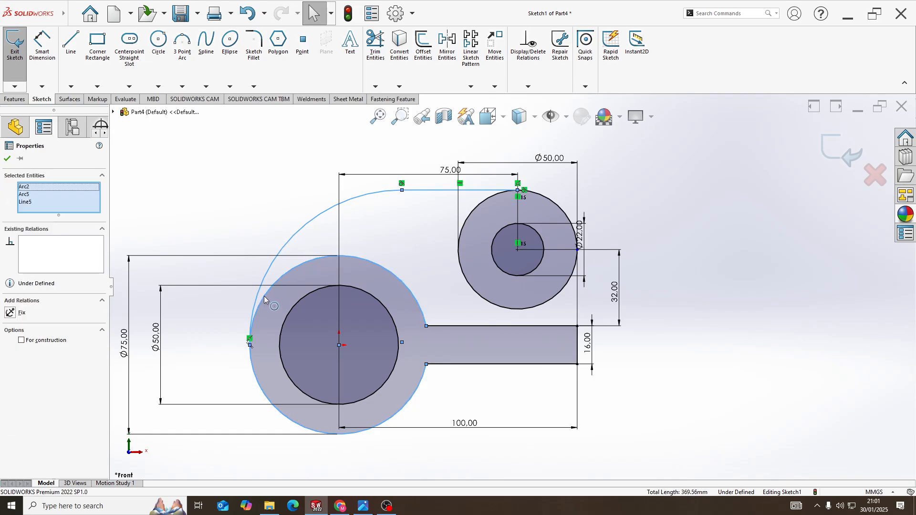
{"action": "left_click", "coordinate": [223, 295]}
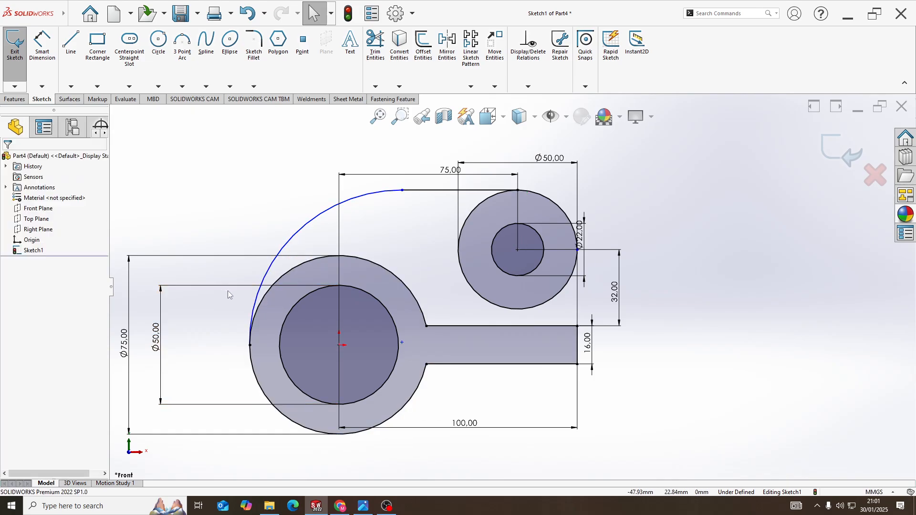
{"action": "left_click", "coordinate": [255, 301]}
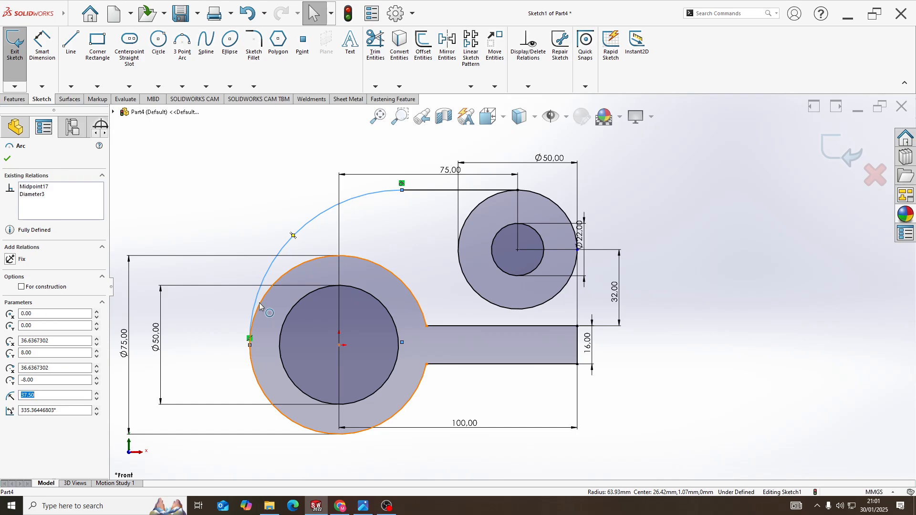
{"action": "left_click", "coordinate": [263, 297], "text": "ctrl"}
{"action": "left_click", "coordinate": [299, 262]}
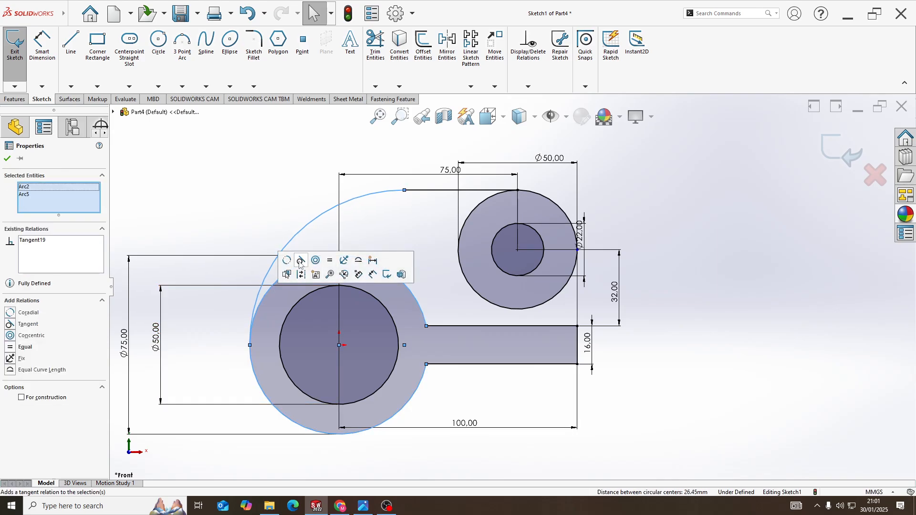
Step: Dimension the large arc's radius as a driven dimension and check it against the reference drawing
{"action": "left_click", "coordinate": [36, 60]}
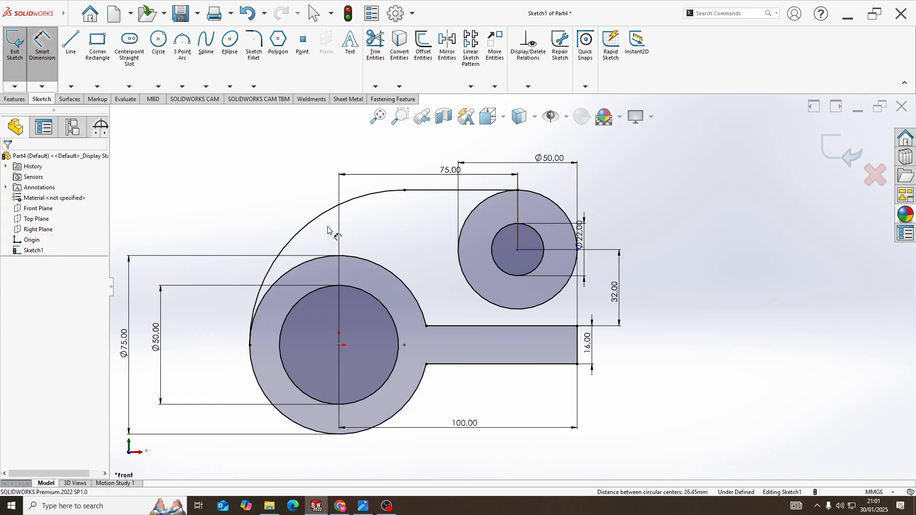
{"action": "left_click", "coordinate": [326, 211]}
{"action": "left_click", "coordinate": [308, 198]}
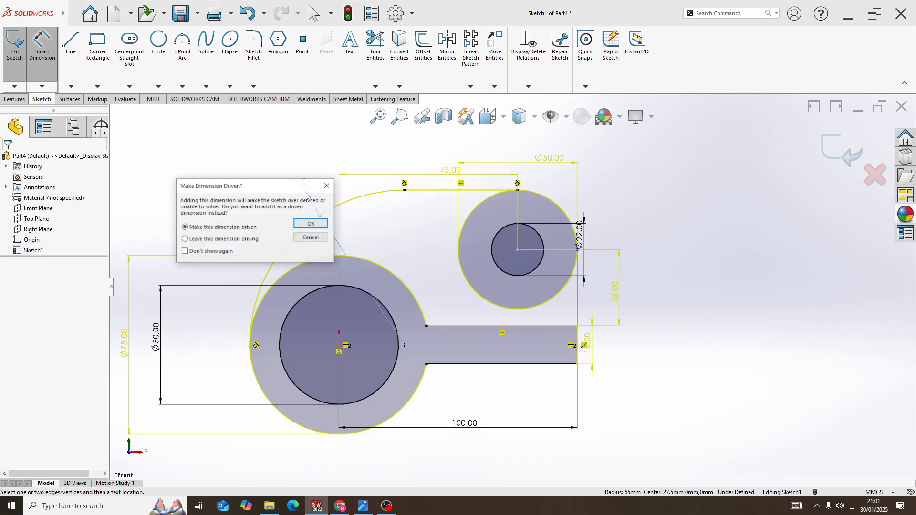
{"action": "key", "text": "Return"}
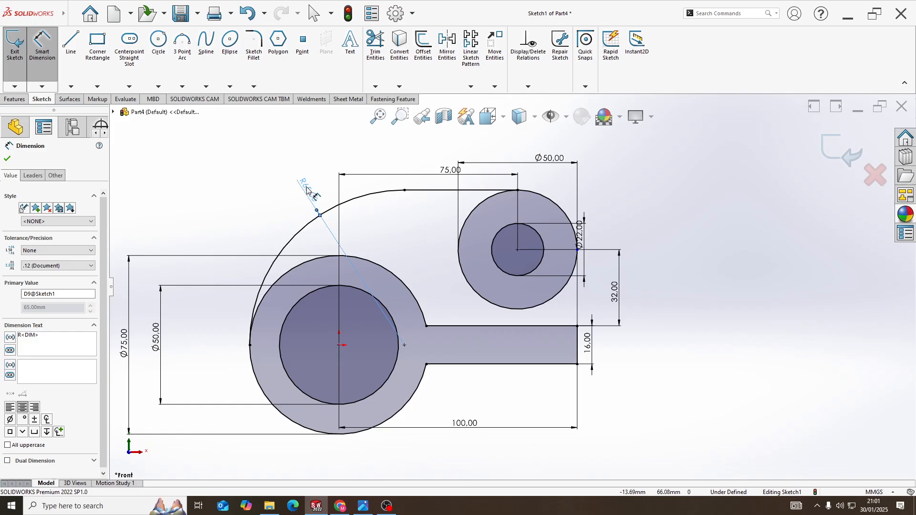
{"action": "key", "text": "alt+Tab"}
{"action": "key", "text": "alt+Tab"}
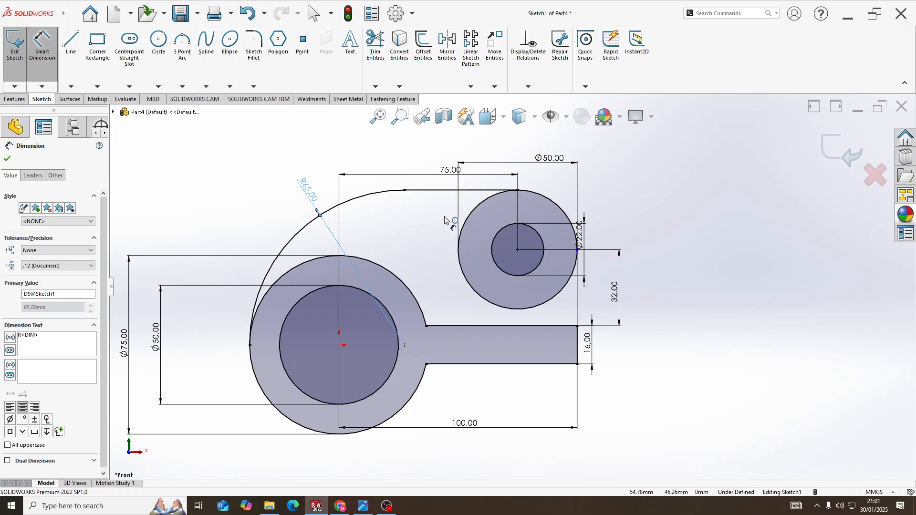
Step: Trim away the part of the 50 mm circle inside the plate outline, keeping only its upper outer corner arc
{"action": "left_click", "coordinate": [375, 46]}
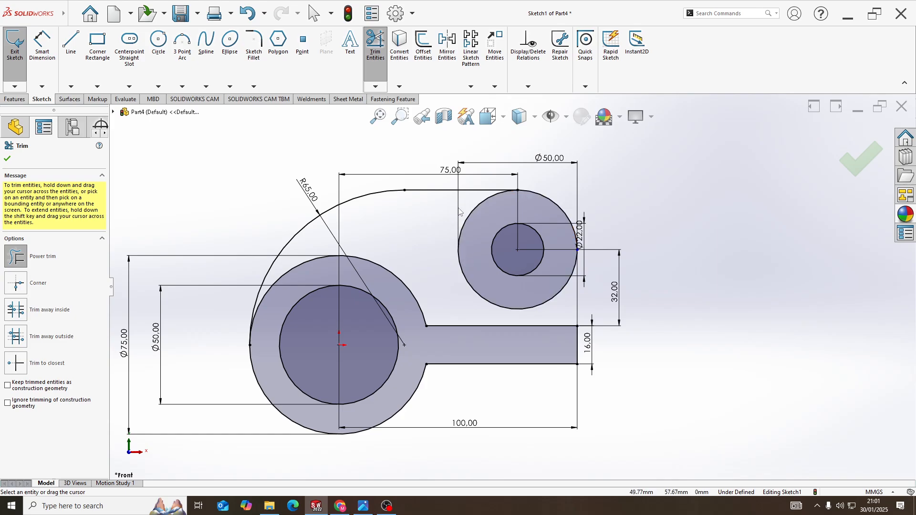
{"action": "left_click_drag", "start_coordinate": [464, 207], "coordinate": [474, 211]}
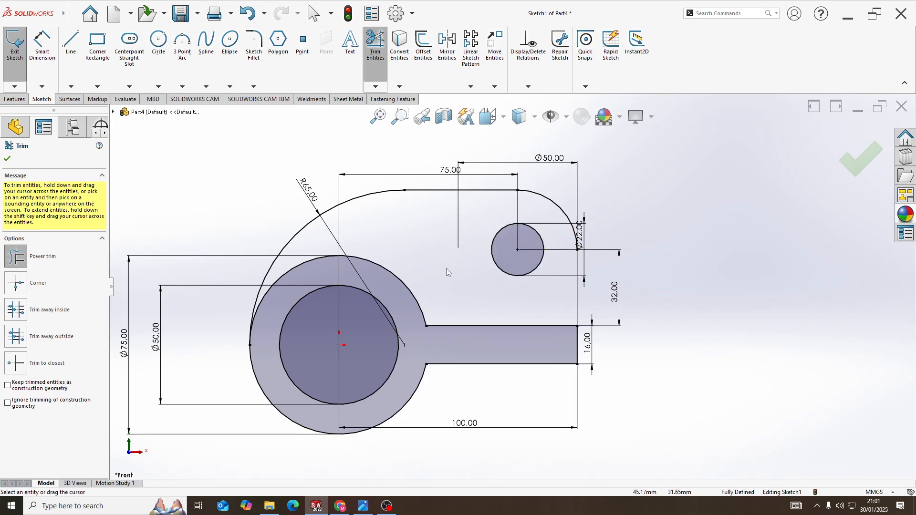
{"action": "left_click", "coordinate": [9, 159]}
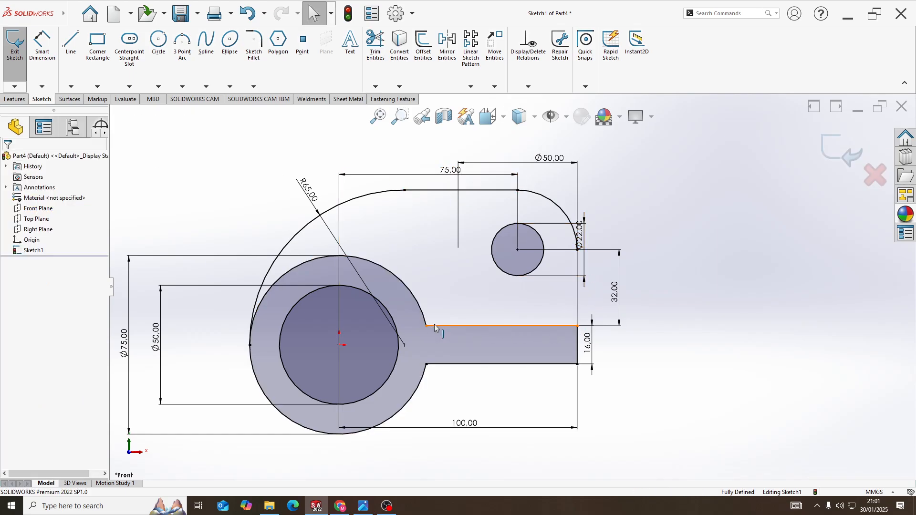
Step: Consult the reference drawing and extrude the sleeve ring and arm region of the sketch to a blind depth of 63 mm
{"action": "key", "text": "alt+Tab"}
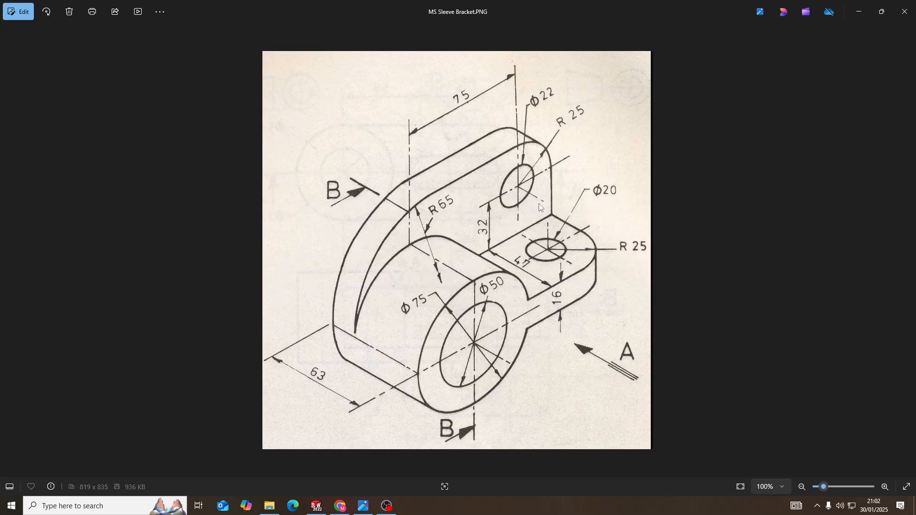
{"action": "key", "text": "alt+Tab"}
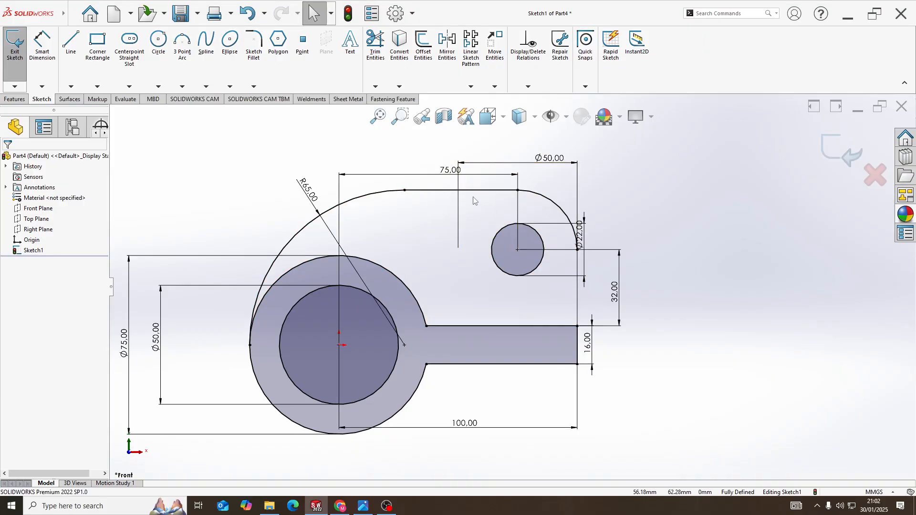
{"action": "left_click", "coordinate": [14, 99]}
{"action": "left_click", "coordinate": [13, 76]}
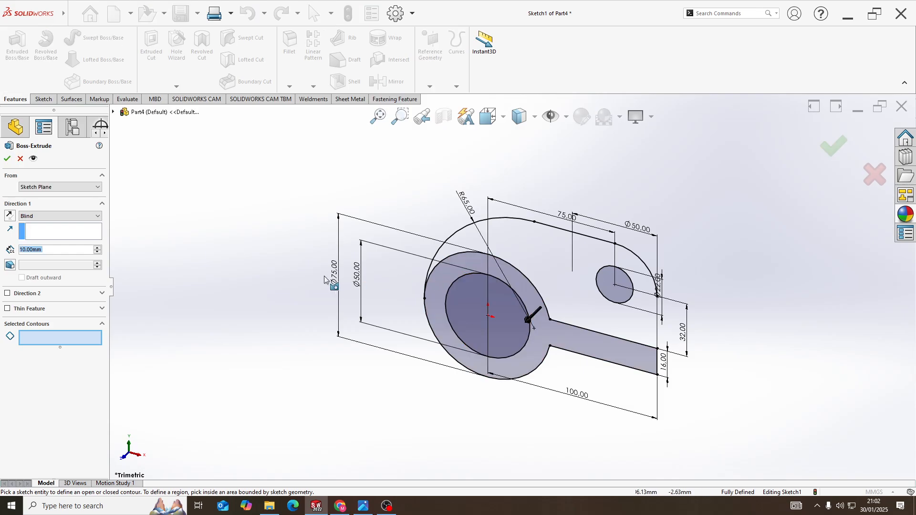
{"action": "left_click", "coordinate": [514, 278]}
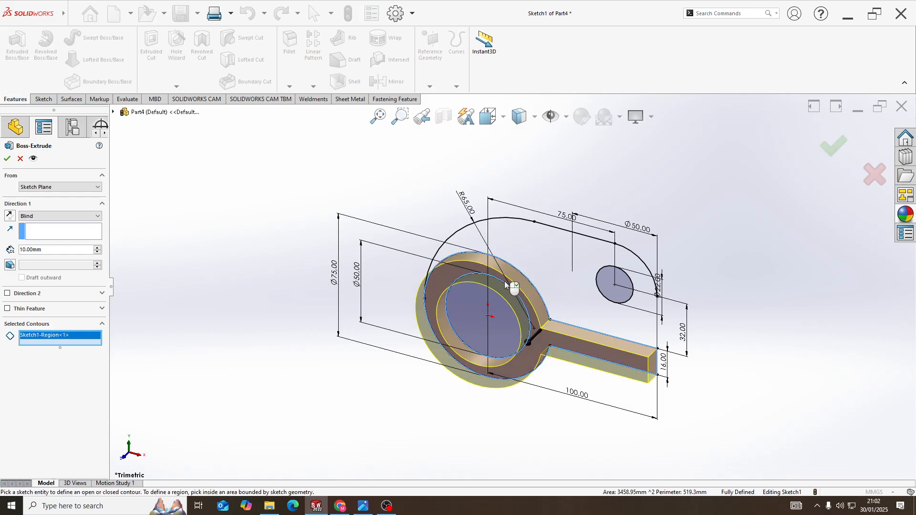
{"action": "key", "text": "alt+Tab"}
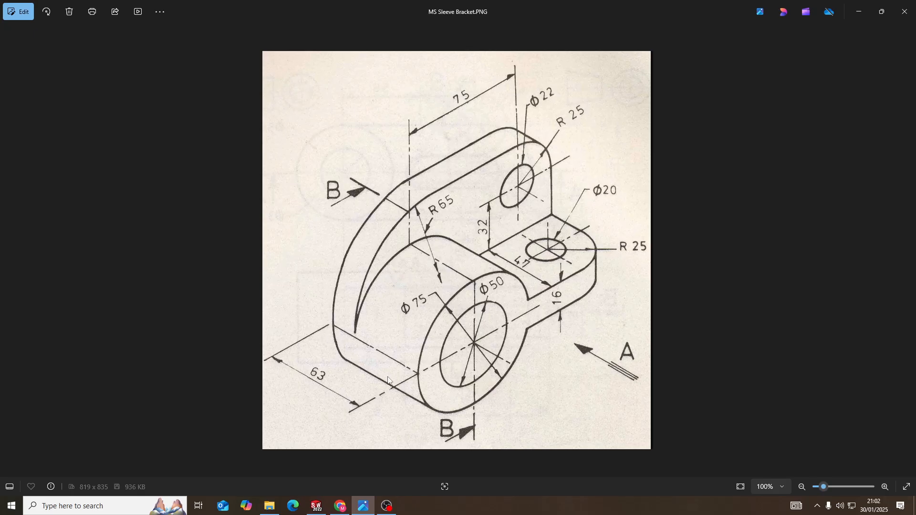
{"action": "key", "text": "alt+Tab"}
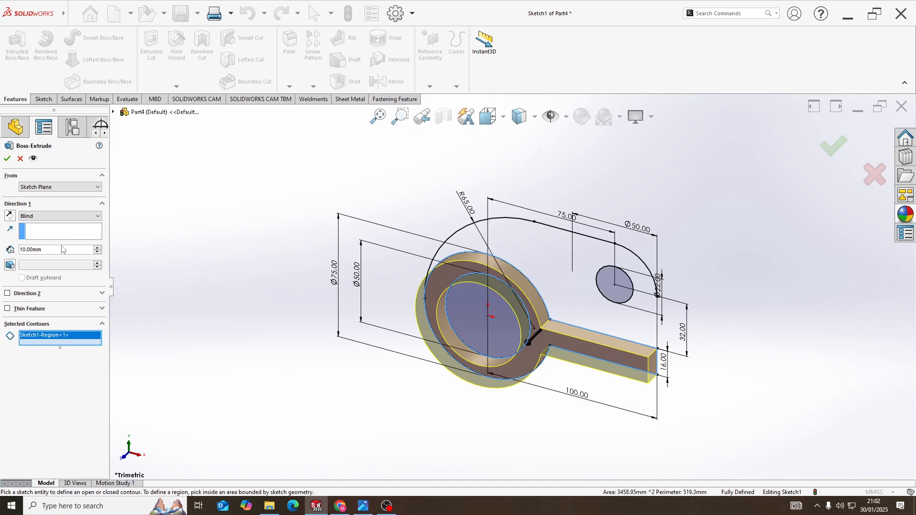
{"action": "type", "text": "63"}
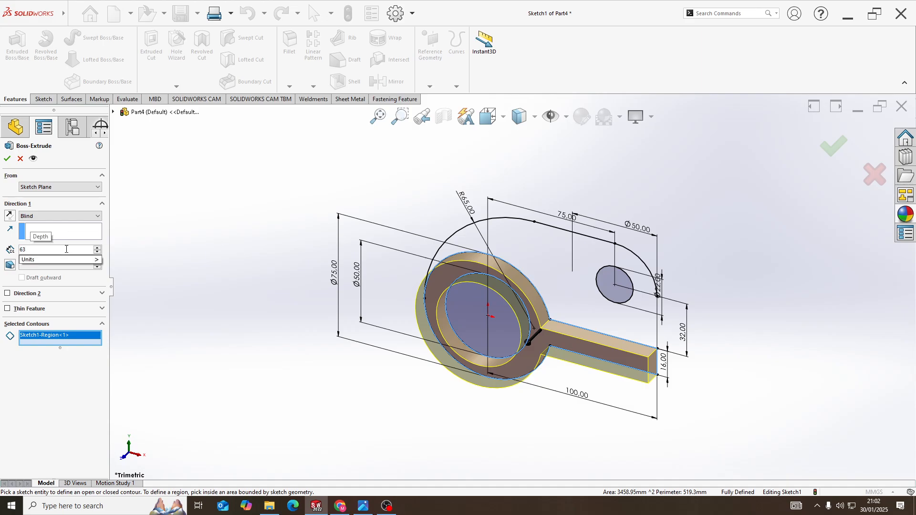
{"action": "key", "text": "Return"}
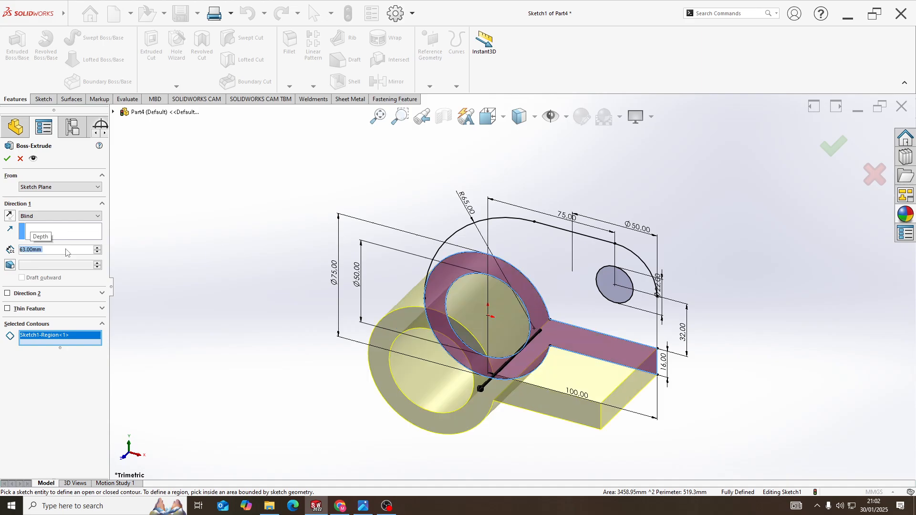
{"action": "left_click", "coordinate": [7, 159]}
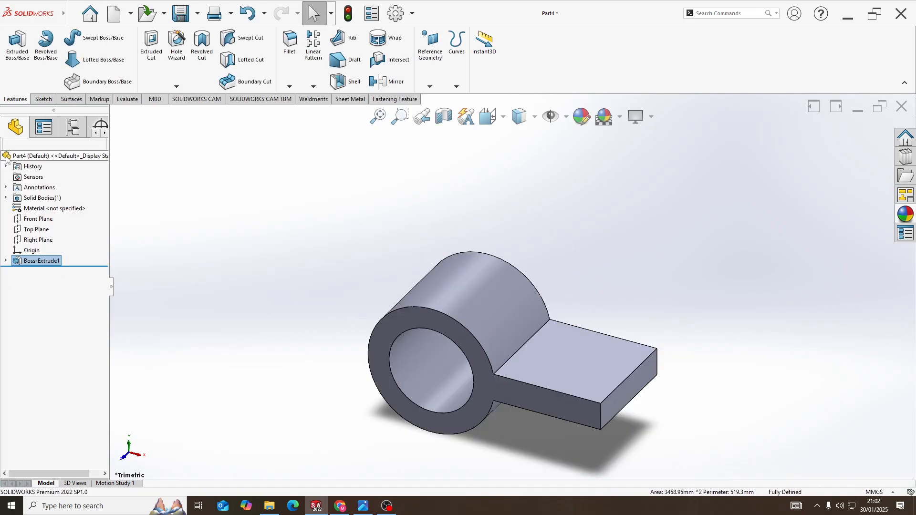
Step: Reuse the first extrusion's sketch to extrude the upright plate region around the upper hole 16 mm, merged with the body
{"action": "left_click", "coordinate": [6, 261]}
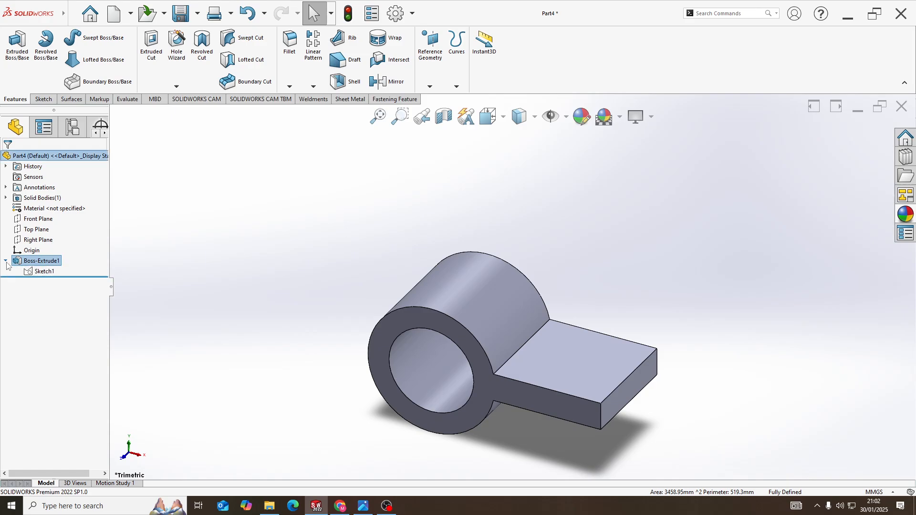
{"action": "left_click", "coordinate": [32, 272]}
{"action": "left_click", "coordinate": [17, 46]}
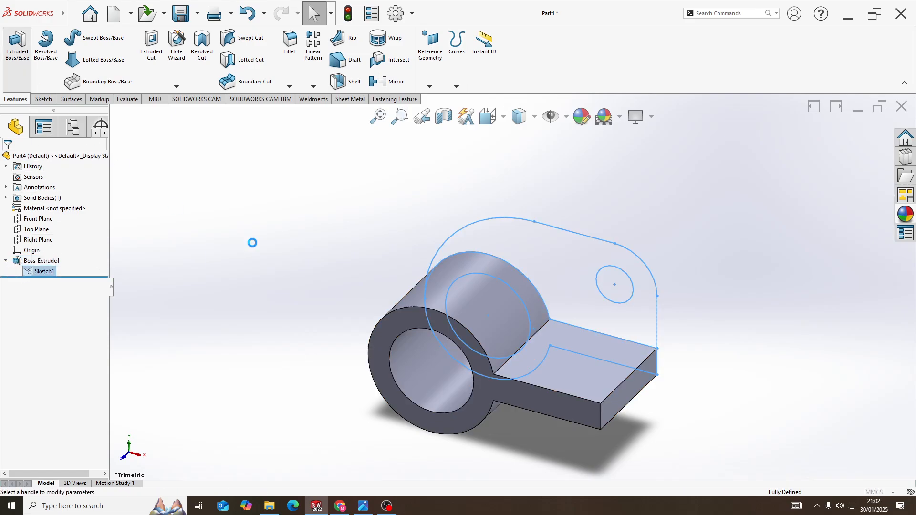
{"action": "left_click", "coordinate": [567, 291]}
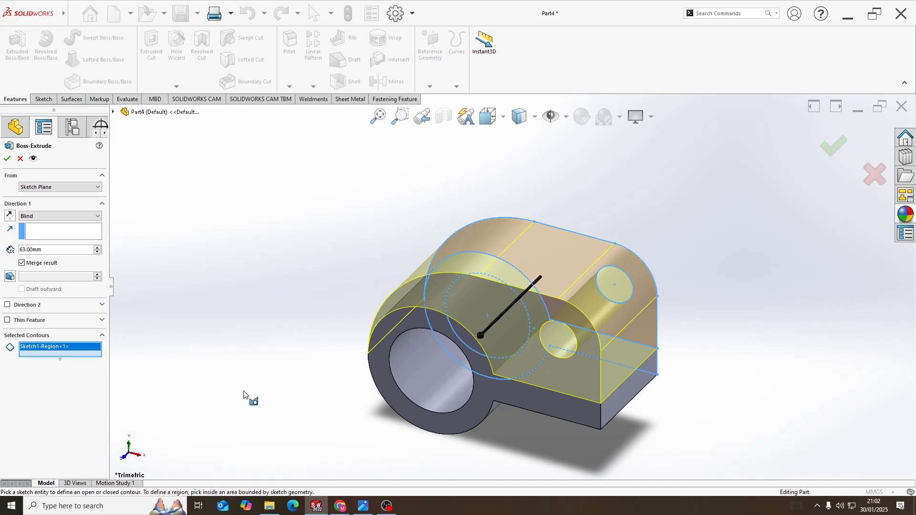
{"action": "key", "text": "alt+Tab"}
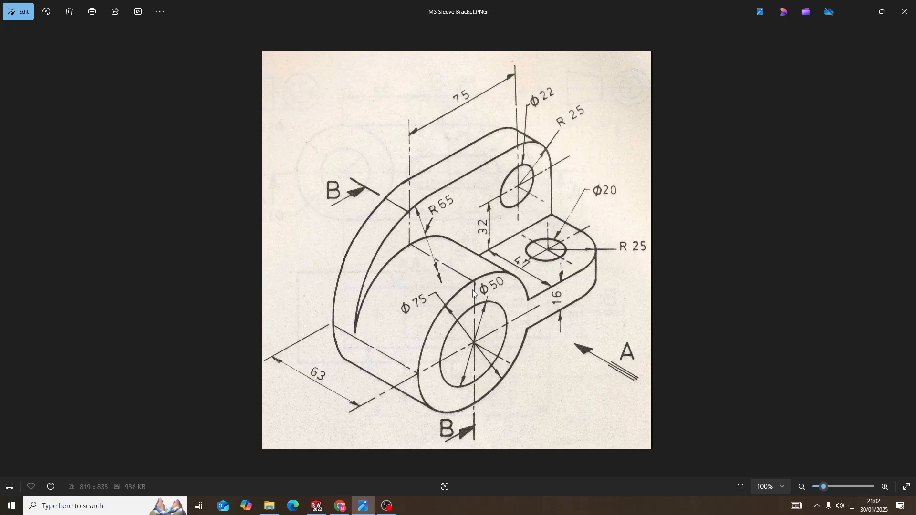
{"action": "key", "text": "alt+Tab"}
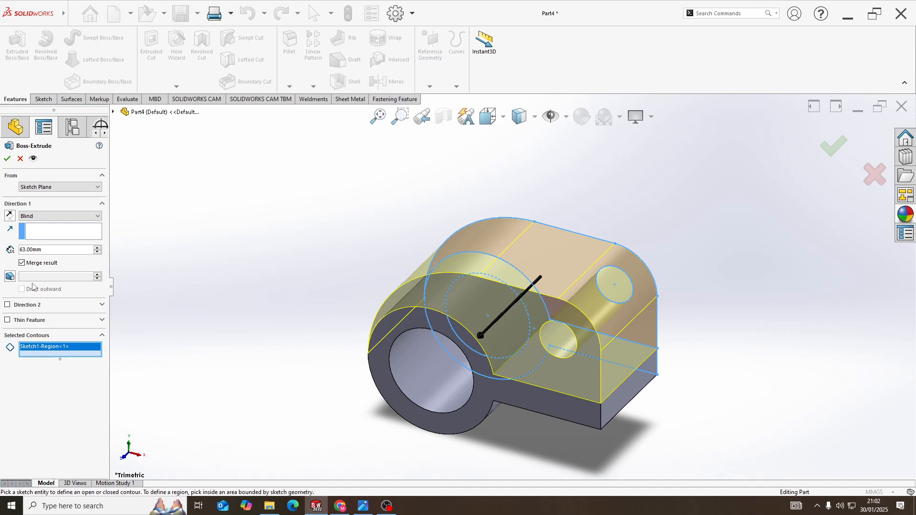
{"action": "type", "text": "1"}
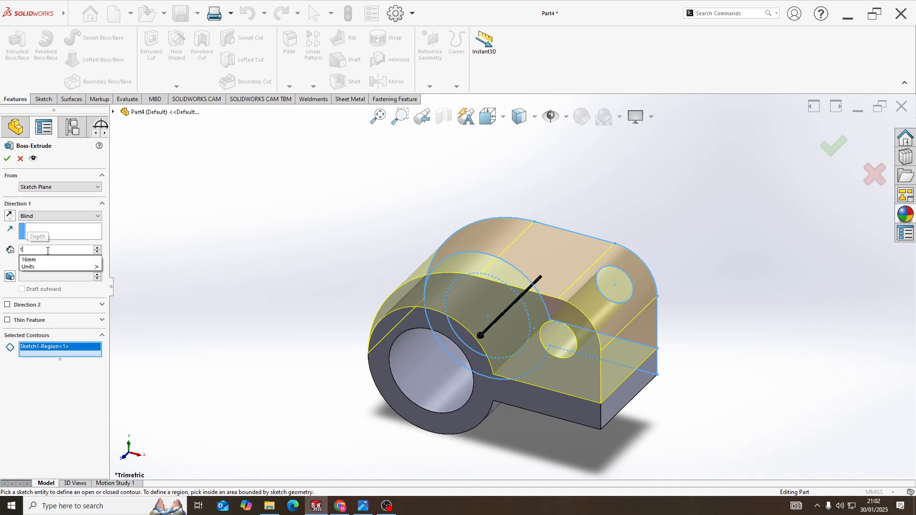
{"action": "type", "text": "6"}
{"action": "key", "text": "Return"}
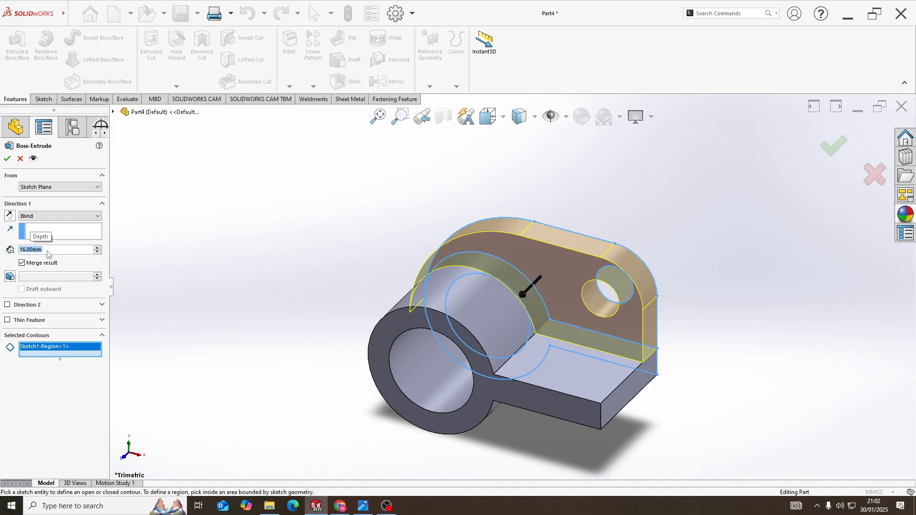
{"action": "left_click", "coordinate": [7, 159]}
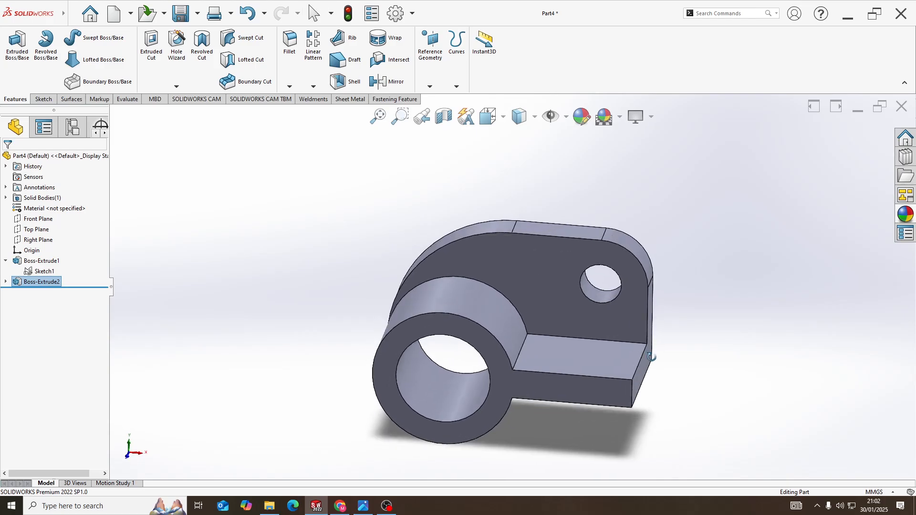
Step: Check the arm's corner radius in the reference drawing and fillet the arm's outer front vertical edge with a 25 mm radius
{"action": "key", "text": "alt+Tab"}
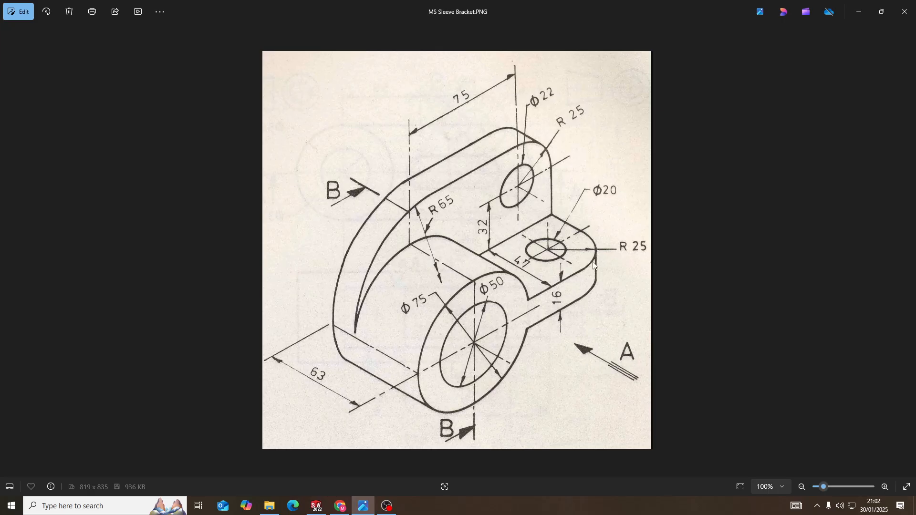
{"action": "key", "text": "alt+Tab"}
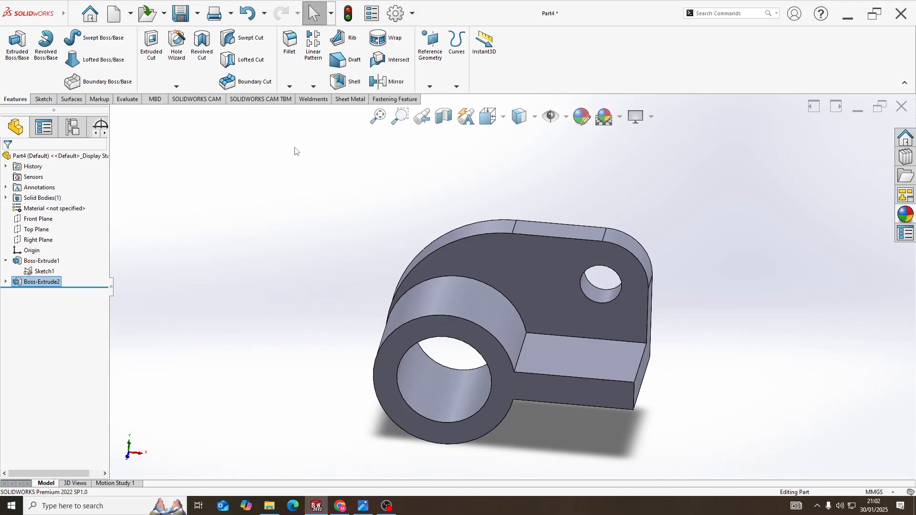
{"action": "left_click", "coordinate": [288, 42]}
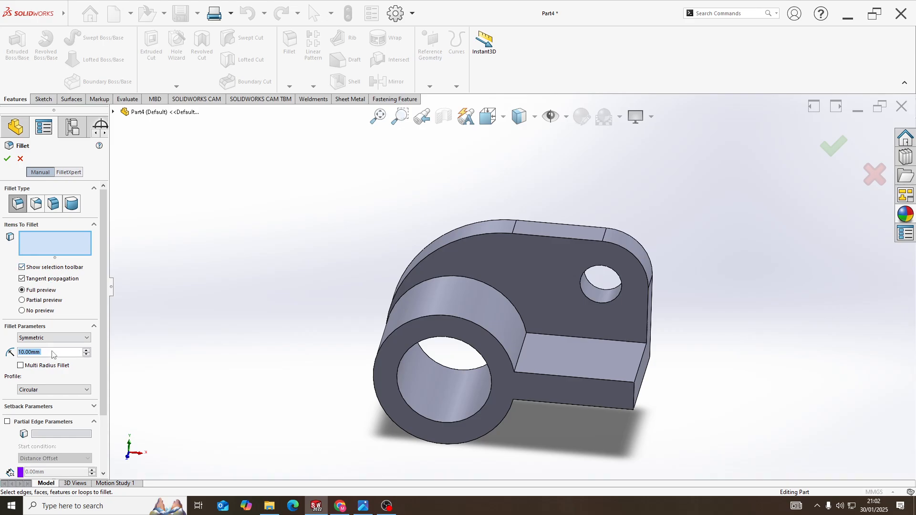
{"action": "type", "text": "25"}
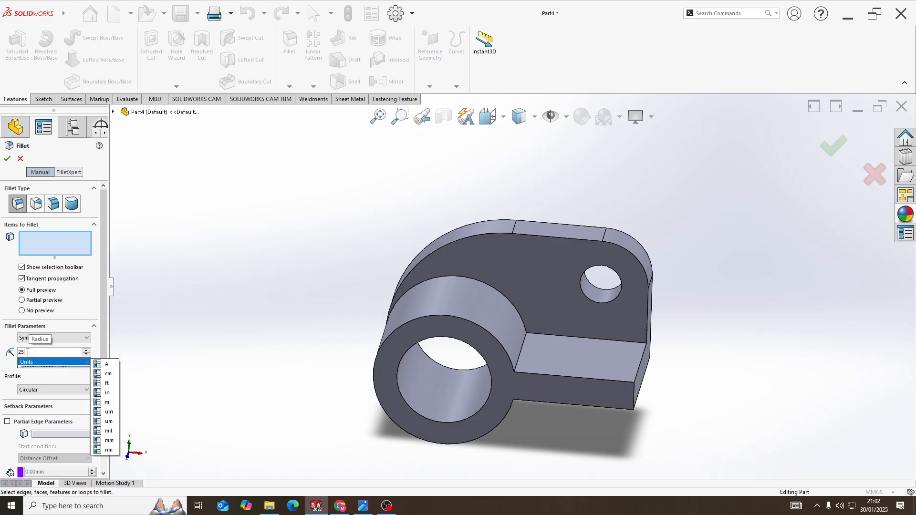
{"action": "key", "text": "Return"}
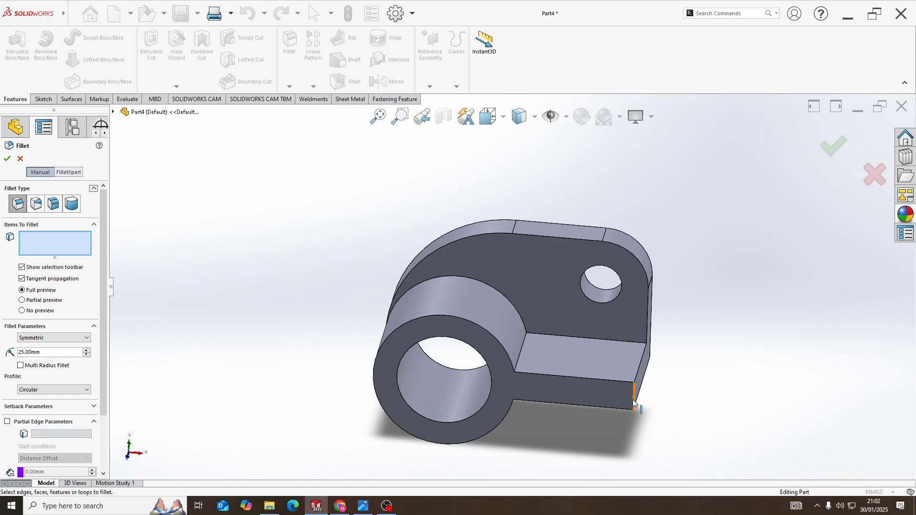
{"action": "middle_click_drag", "start_coordinate": [644, 397], "coordinate": [679, 400]}
{"action": "scroll", "coordinate": [663, 370], "scroll_direction": "down", "scroll_amount": 2}
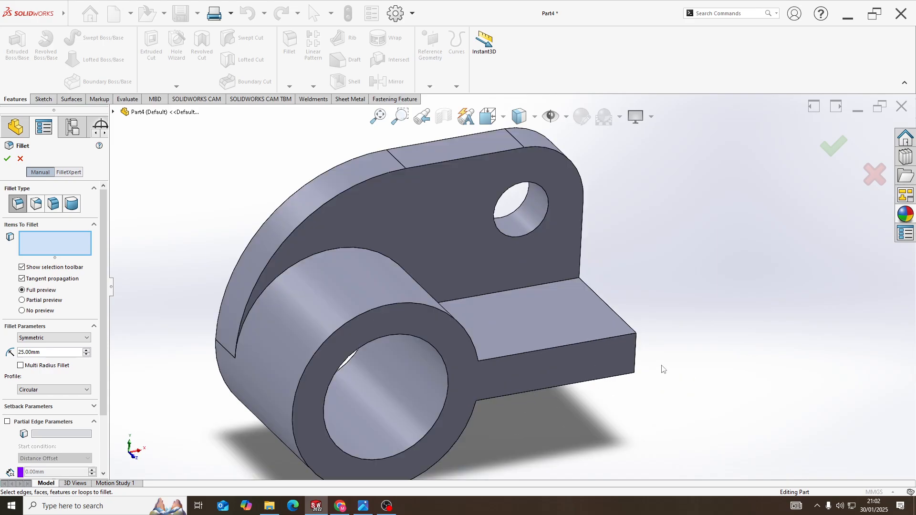
{"action": "scroll", "coordinate": [662, 368], "scroll_direction": "down", "scroll_amount": 3}
{"action": "left_click", "coordinate": [592, 318]}
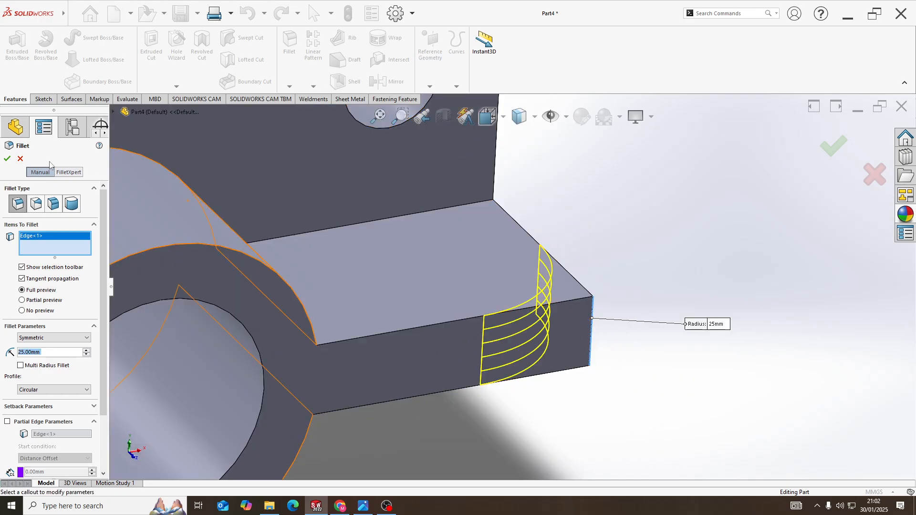
{"action": "left_click", "coordinate": [7, 159]}
Step: Start a sketch on the arm's top face and draw a circle about 27 mm in diameter near the rounded corner
{"action": "scroll", "coordinate": [539, 253], "scroll_direction": "up", "scroll_amount": 3}
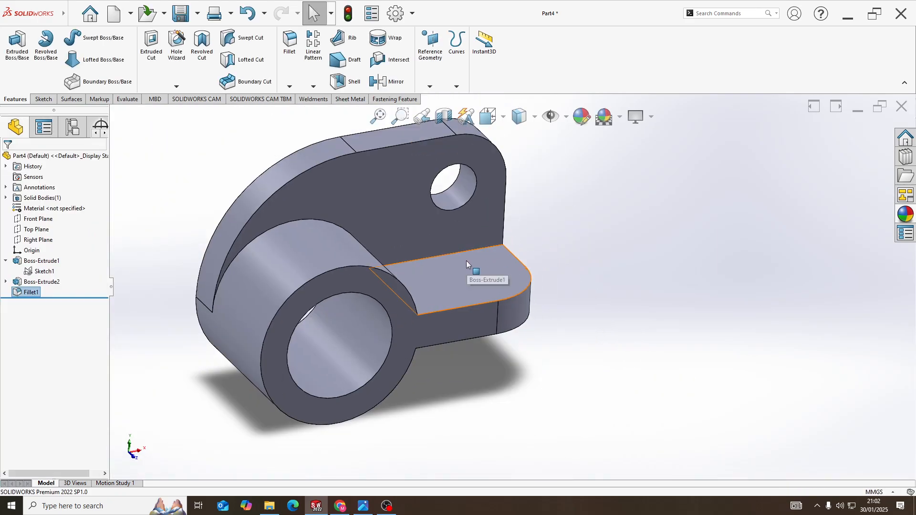
{"action": "key", "text": "alt+Tab"}
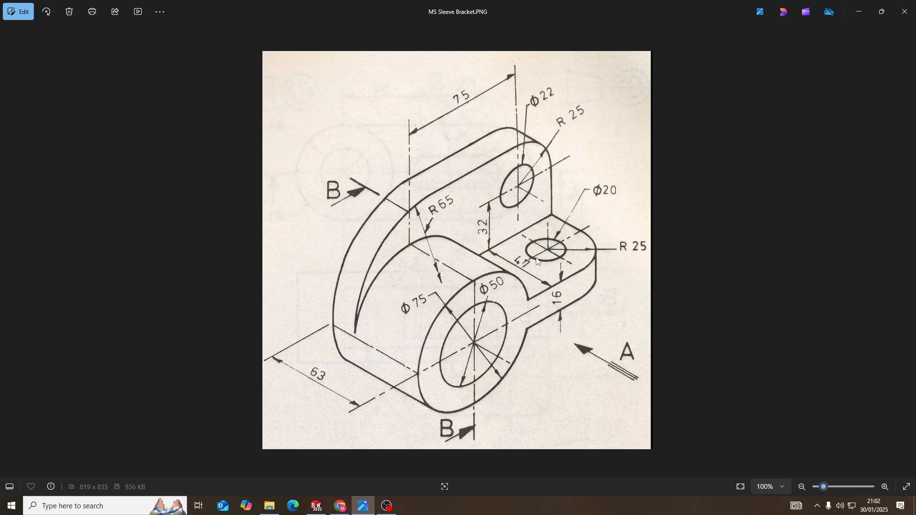
{"action": "key", "text": "alt+Tab"}
{"action": "left_click", "coordinate": [478, 279]}
{"action": "right_click", "coordinate": [479, 277]}
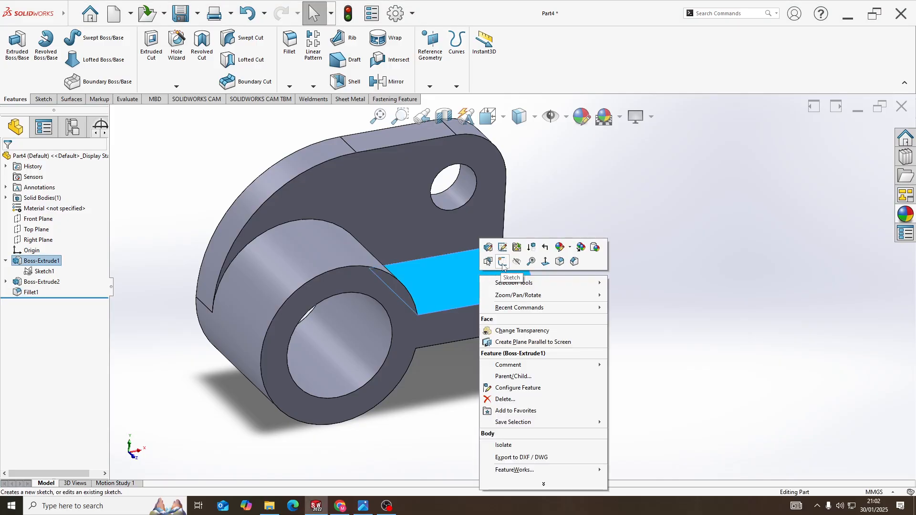
{"action": "left_click", "coordinate": [503, 262]}
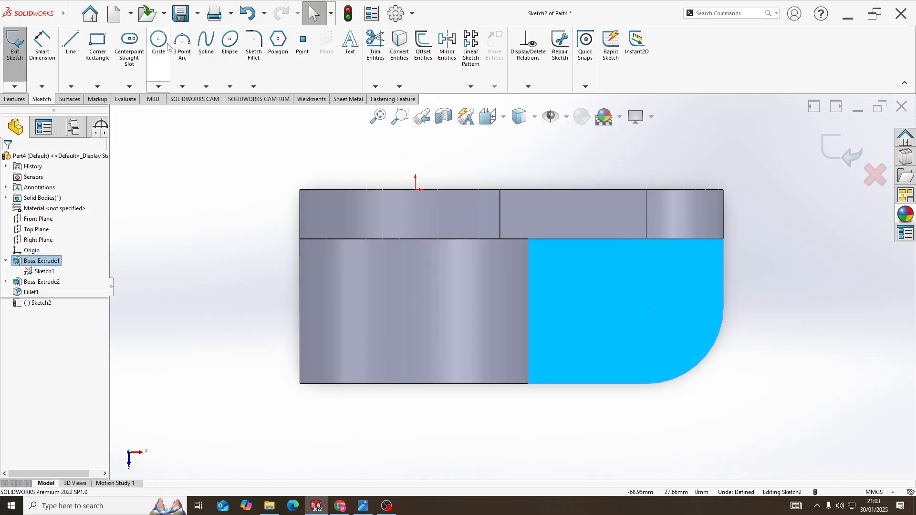
{"action": "left_click", "coordinate": [159, 43]}
{"action": "left_click", "coordinate": [647, 301]}
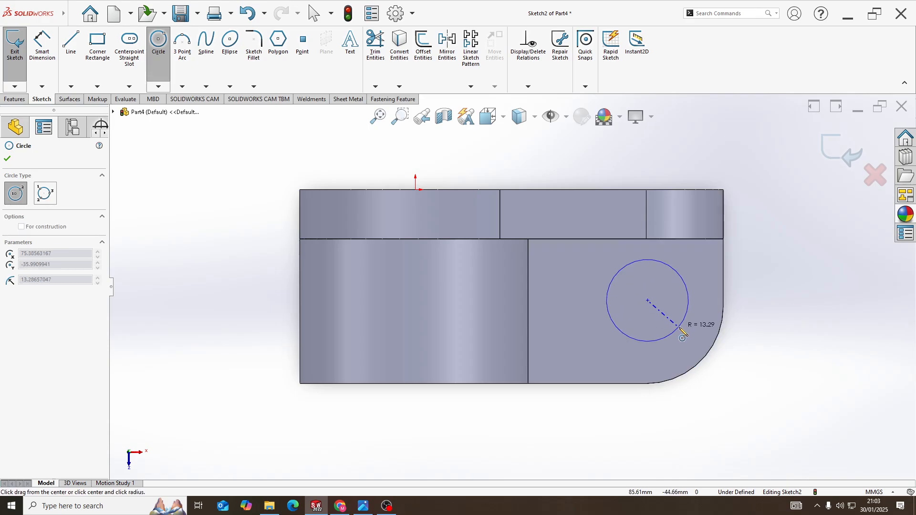
{"action": "left_click", "coordinate": [684, 320]}
{"action": "key", "text": "Escape"}
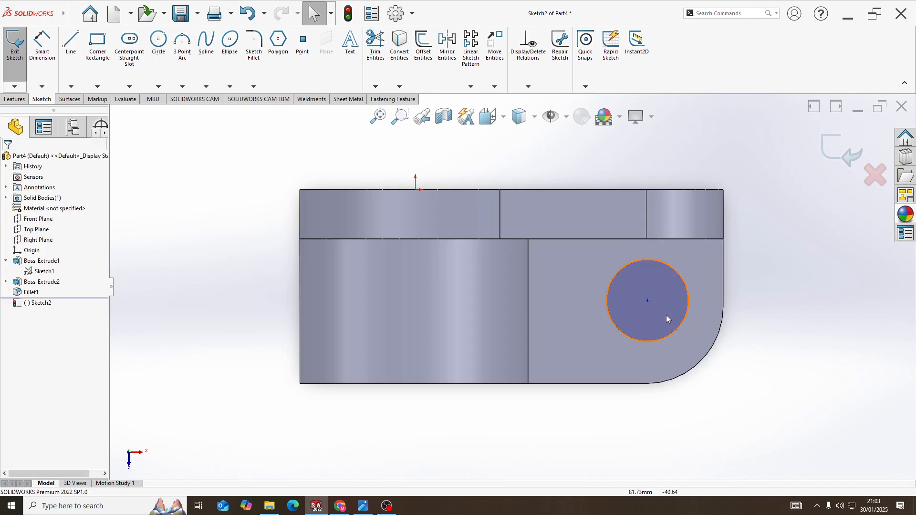
Step: Make the circle concentric with the arm's rounded corner edge
{"action": "left_click", "coordinate": [681, 328]}
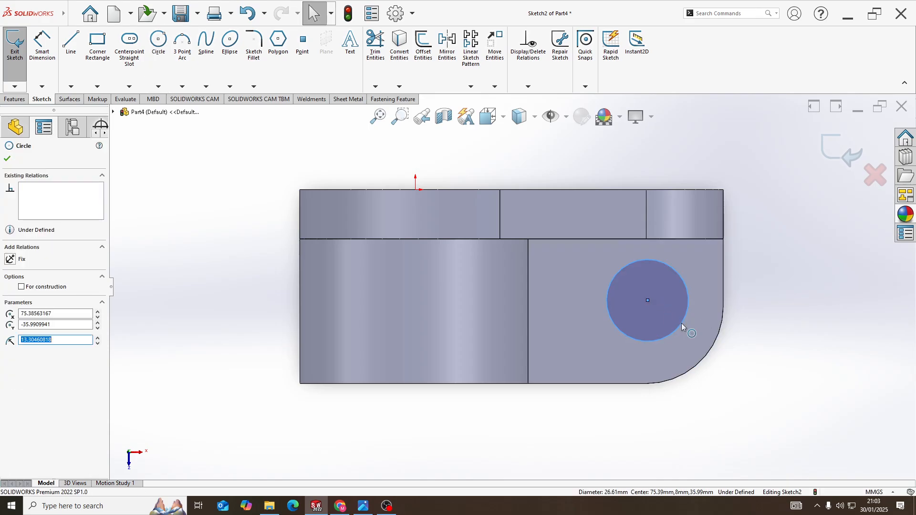
{"action": "left_click", "coordinate": [706, 356], "text": "ctrl"}
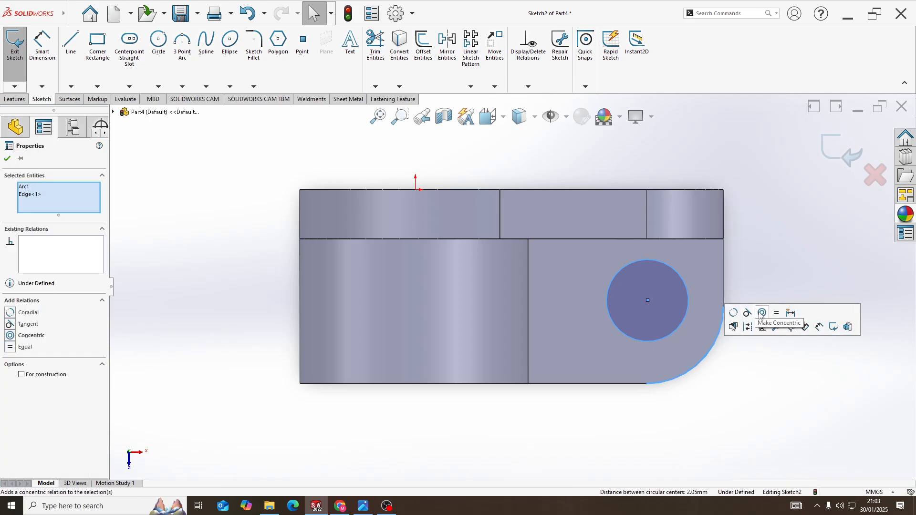
{"action": "left_click", "coordinate": [762, 314]}
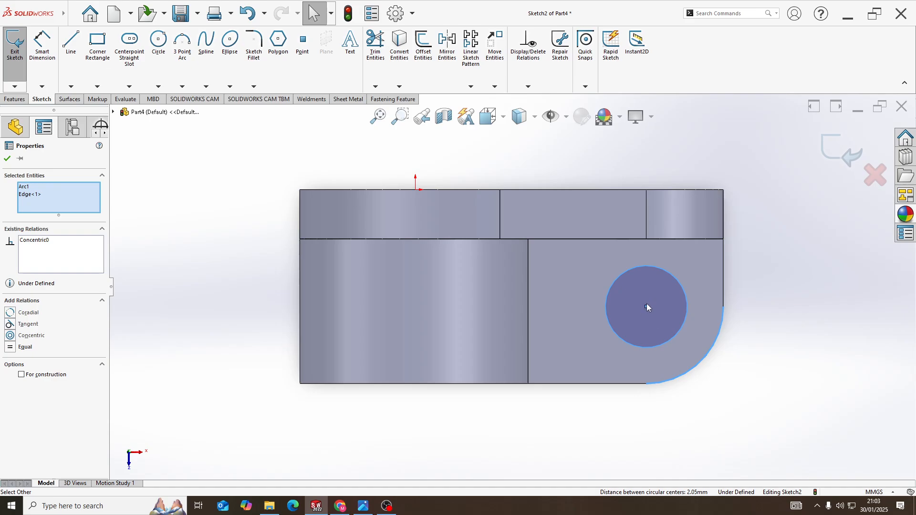
Step: Check the arm hole's size in the reference drawing and dimension the circle's diameter to 20 mm
{"action": "key", "text": "alt+Tab"}
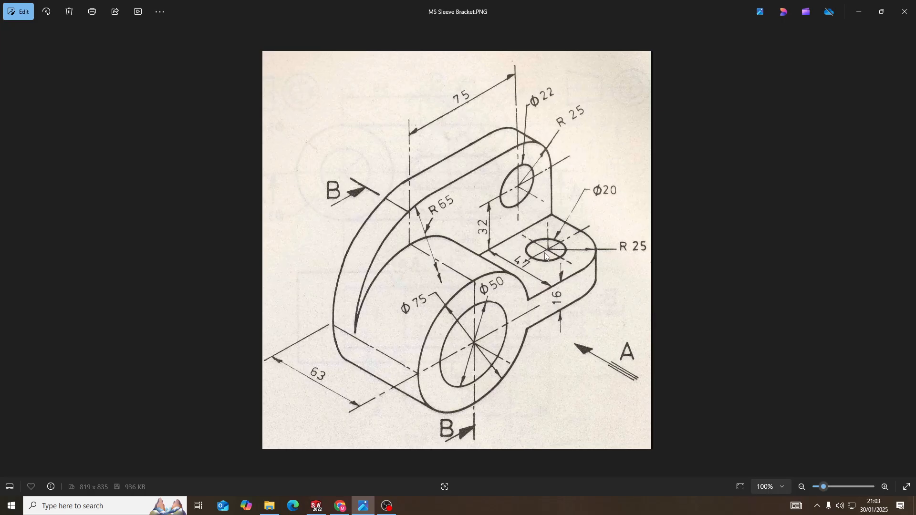
{"action": "key", "text": "alt+Tab"}
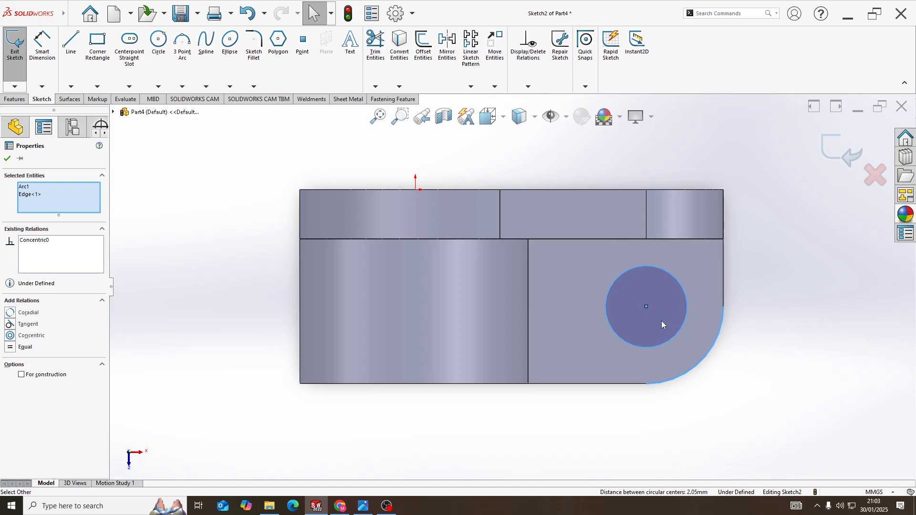
{"action": "left_click", "coordinate": [54, 69]}
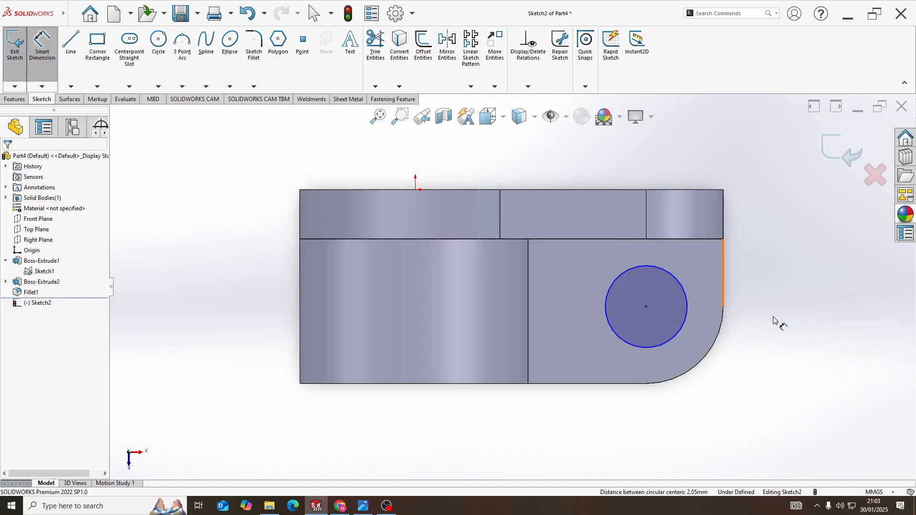
{"action": "left_click", "coordinate": [690, 314]}
{"action": "left_click", "coordinate": [747, 300]}
{"action": "key", "text": "alt+Tab"}
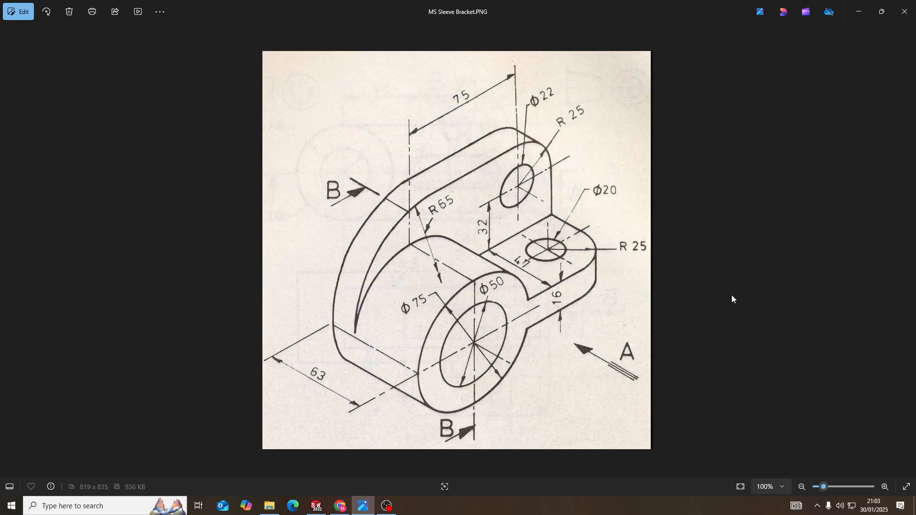
{"action": "key", "text": "alt+Tab"}
{"action": "type", "text": "20"}
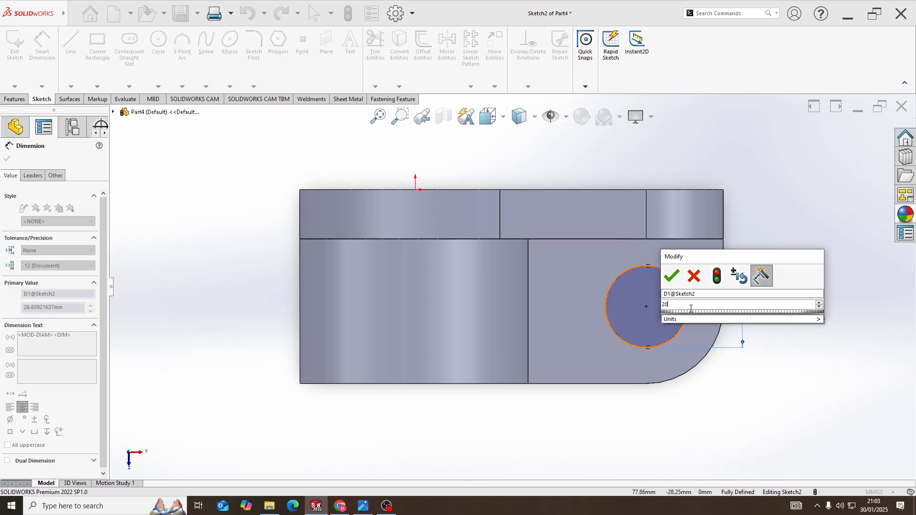
{"action": "key", "text": "Return"}
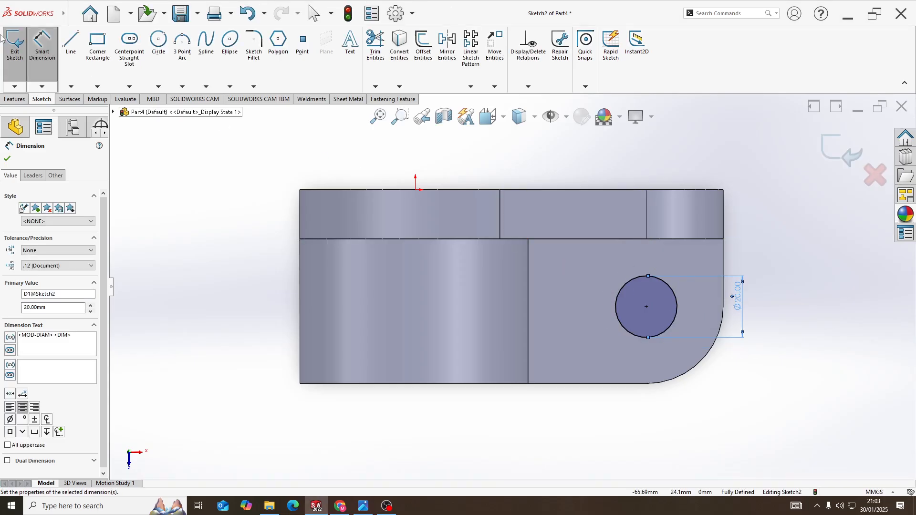
Step: Cut the 20 mm circle through the arm with an Extruded Cut set to Through All
{"action": "left_click", "coordinate": [23, 58]}
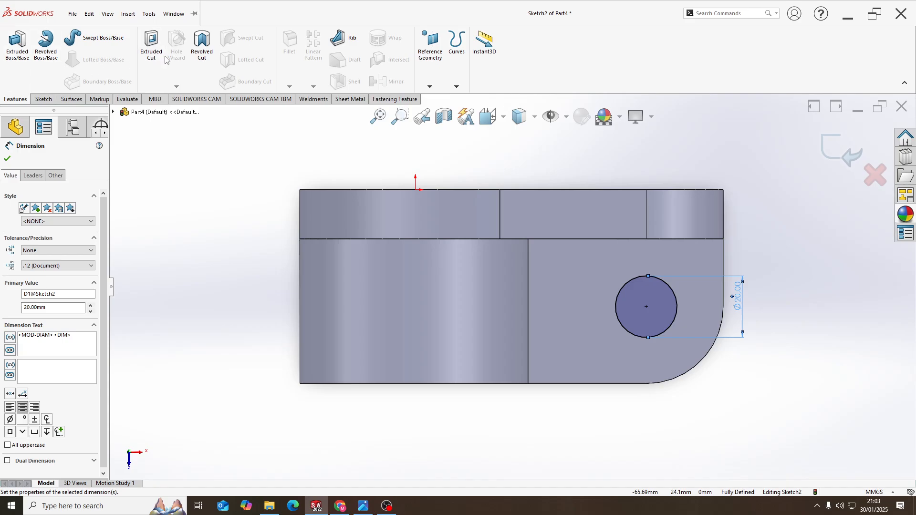
{"action": "left_click", "coordinate": [152, 48]}
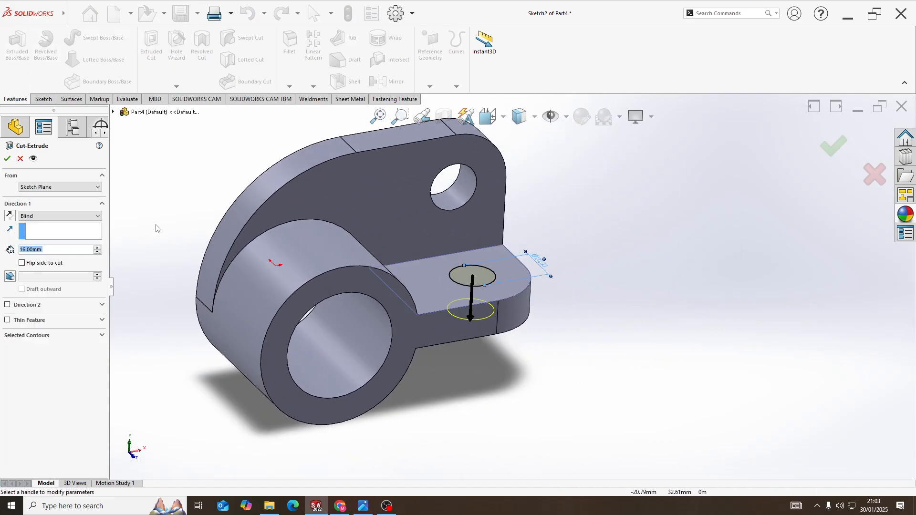
{"action": "left_click", "coordinate": [86, 218]}
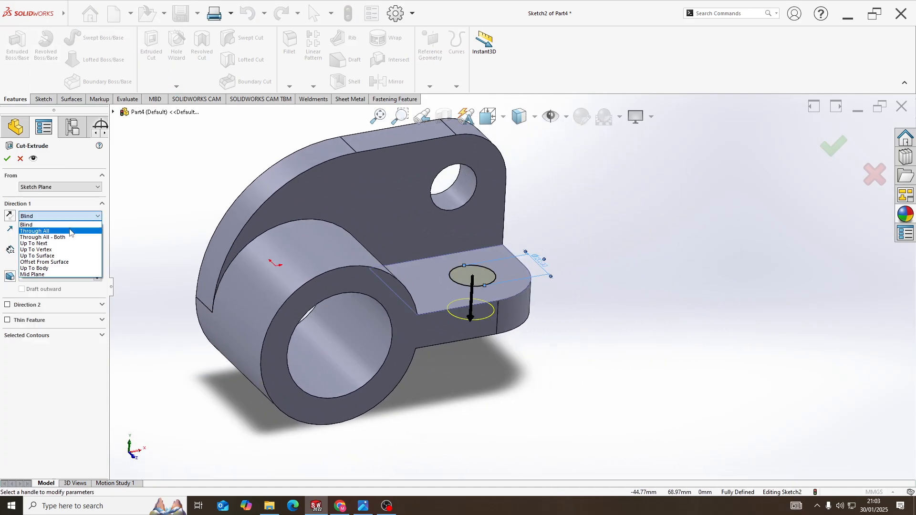
{"action": "left_click", "coordinate": [70, 232]}
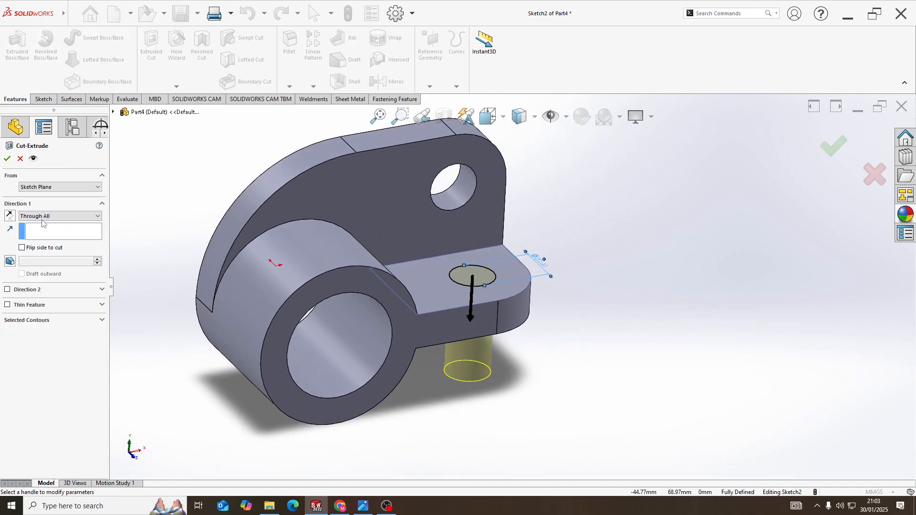
{"action": "left_click", "coordinate": [8, 158]}
Step: Select all features from the first extrusion to the hole cut and apply the polished bronze appearance to them
{"action": "middle_click_drag", "start_coordinate": [477, 257], "coordinate": [415, 240]}
{"action": "scroll", "coordinate": [413, 244], "scroll_direction": "up", "scroll_amount": 1}
{"action": "scroll", "coordinate": [415, 240], "scroll_direction": "down", "scroll_amount": 1}
{"action": "left_click", "coordinate": [55, 261]}
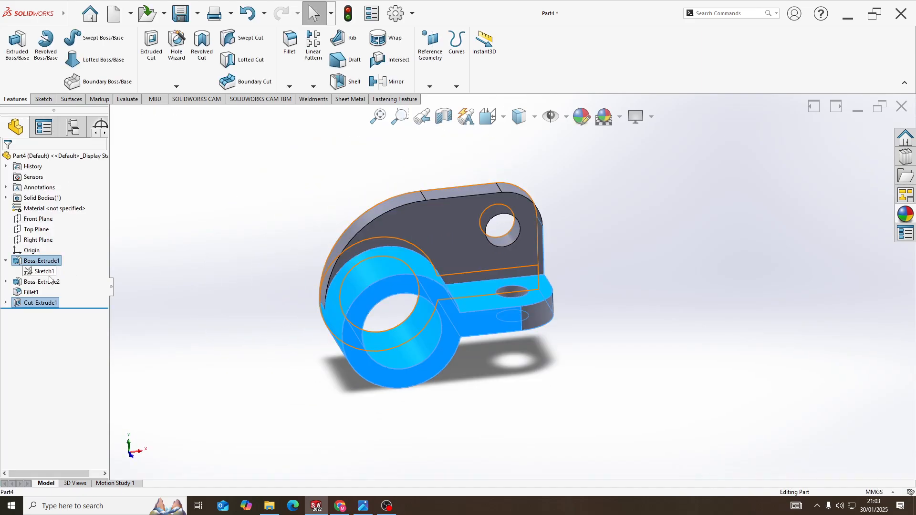
{"action": "left_click", "coordinate": [41, 303], "text": "shift"}
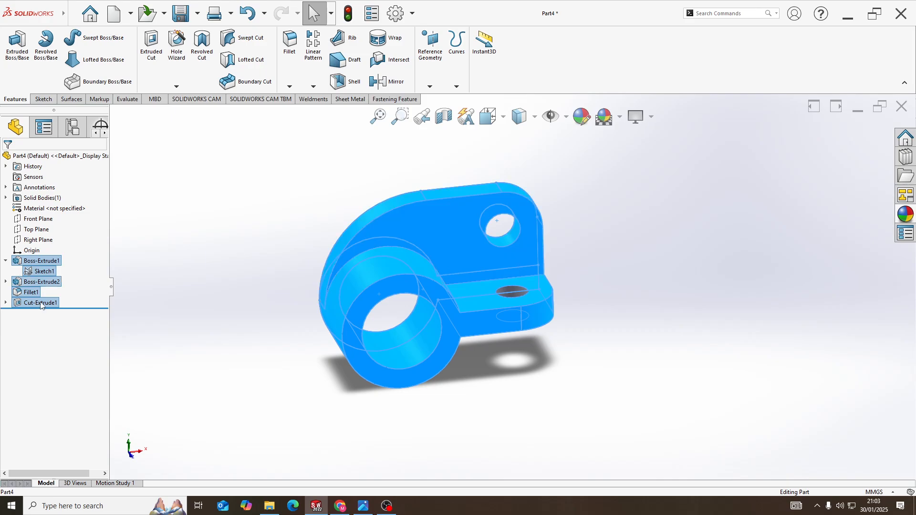
{"action": "left_click", "coordinate": [905, 214]}
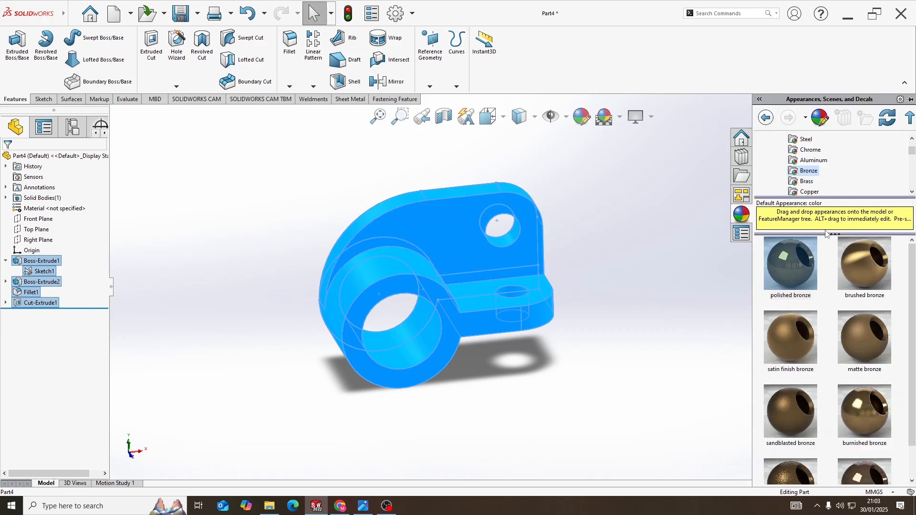
{"action": "double_click", "coordinate": [790, 260]}
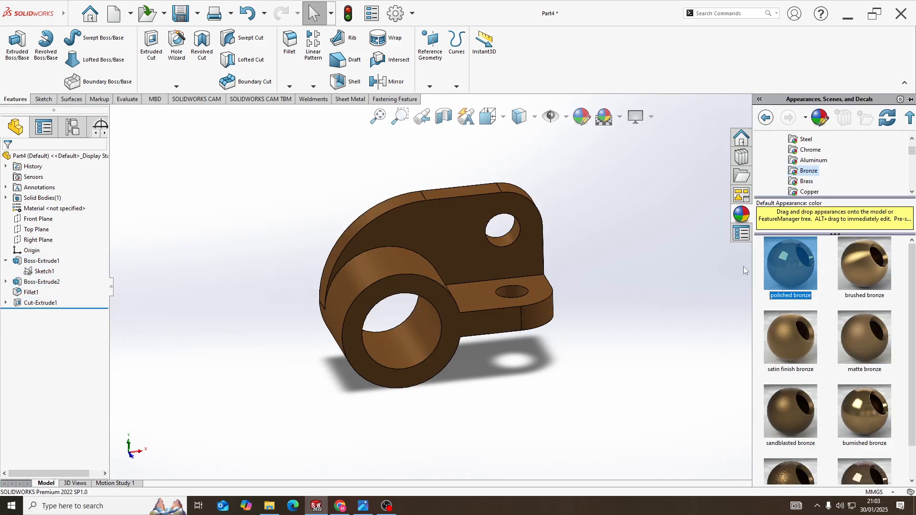
Step: Colour the inner faces of the sleeve bore, arm hole and plate hole light blue-grey, RGB 203, 210, 239
{"action": "left_click", "coordinate": [582, 117]}
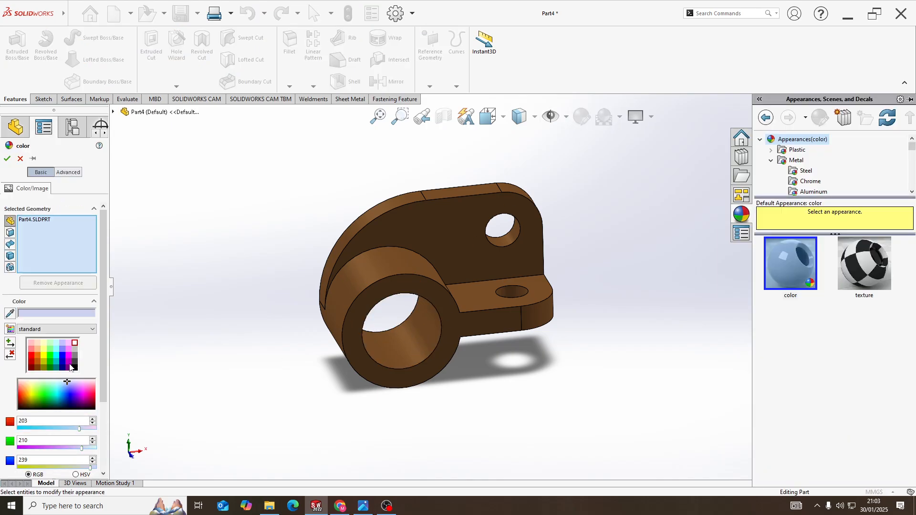
{"action": "left_click", "coordinate": [10, 233]}
{"action": "left_click", "coordinate": [416, 355]}
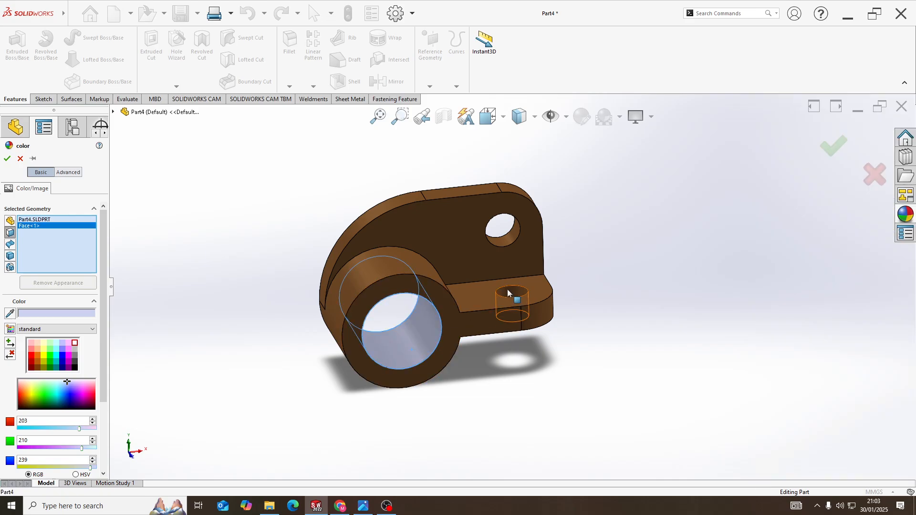
{"action": "left_click", "coordinate": [508, 293]}
{"action": "left_click", "coordinate": [509, 241]}
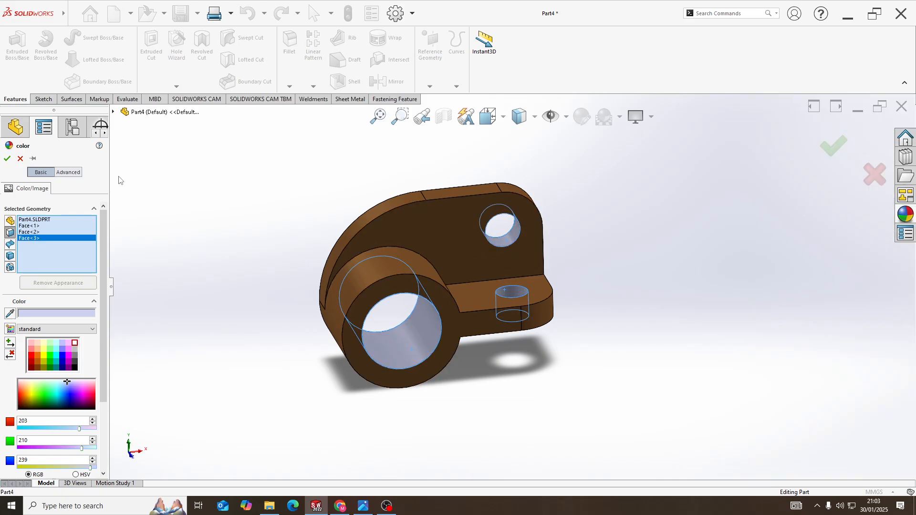
{"action": "left_click", "coordinate": [7, 159]}
Step: Show the finished bracket in an isometric view facing its front, top and left sides
{"action": "key", "text": "space"}
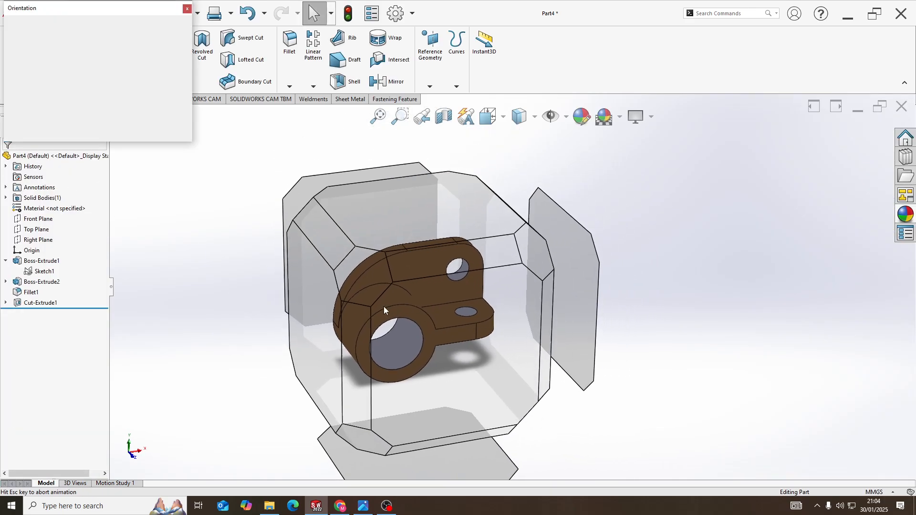
{"action": "left_click", "coordinate": [352, 315]}
{"action": "middle_click_drag", "start_coordinate": [627, 309], "coordinate": [587, 310]}
{"action": "key", "text": "space"}
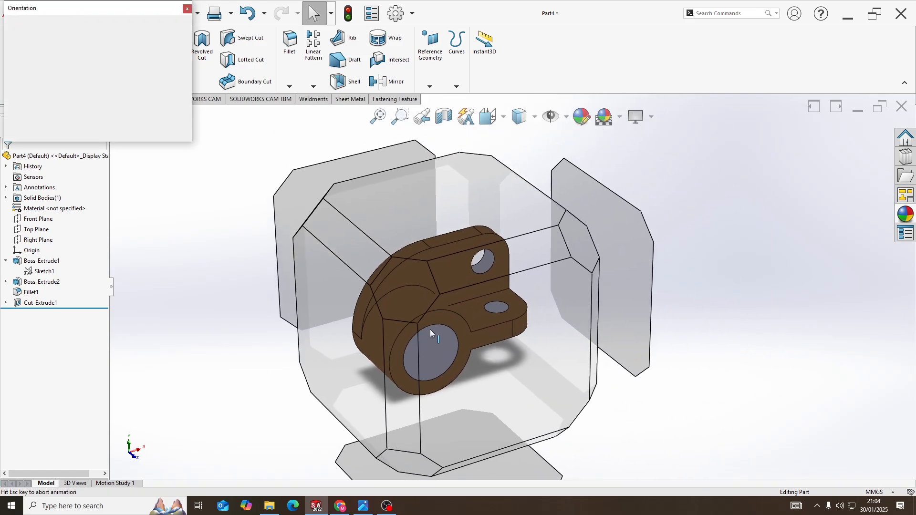
{"action": "left_click", "coordinate": [380, 318]}
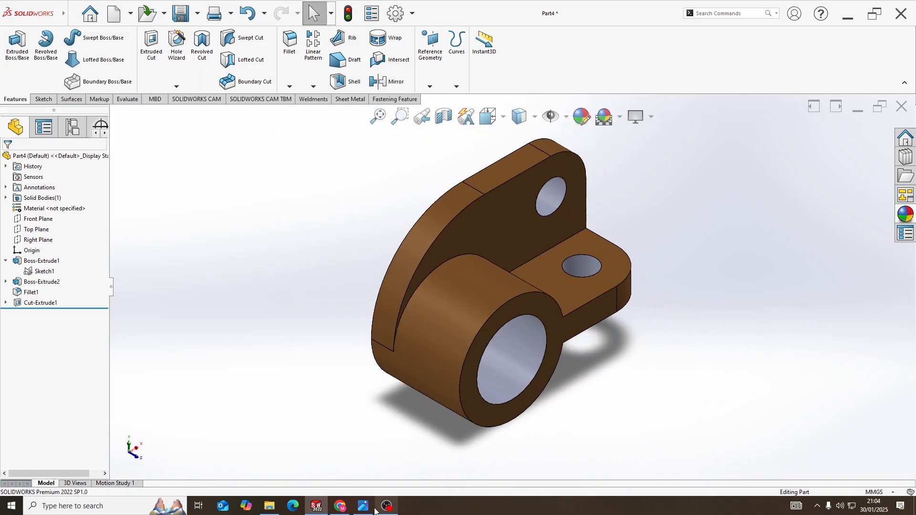